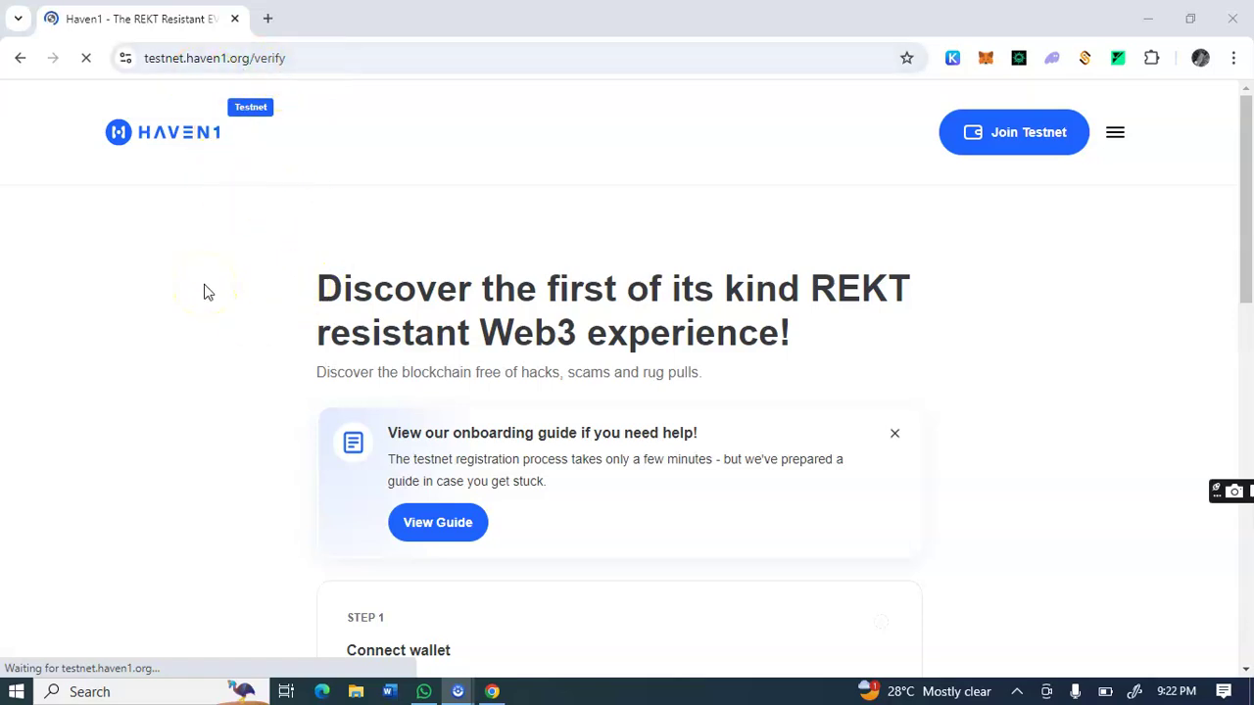
# Begin connecting a MetaMask wallet for Step 1 of the verification page
pyautogui.scroll(-3, 206, 291)
pyautogui.scroll(-2, 206, 291)
pyautogui.scroll(2, 206, 291)
pyautogui.scroll(2, 206, 291)
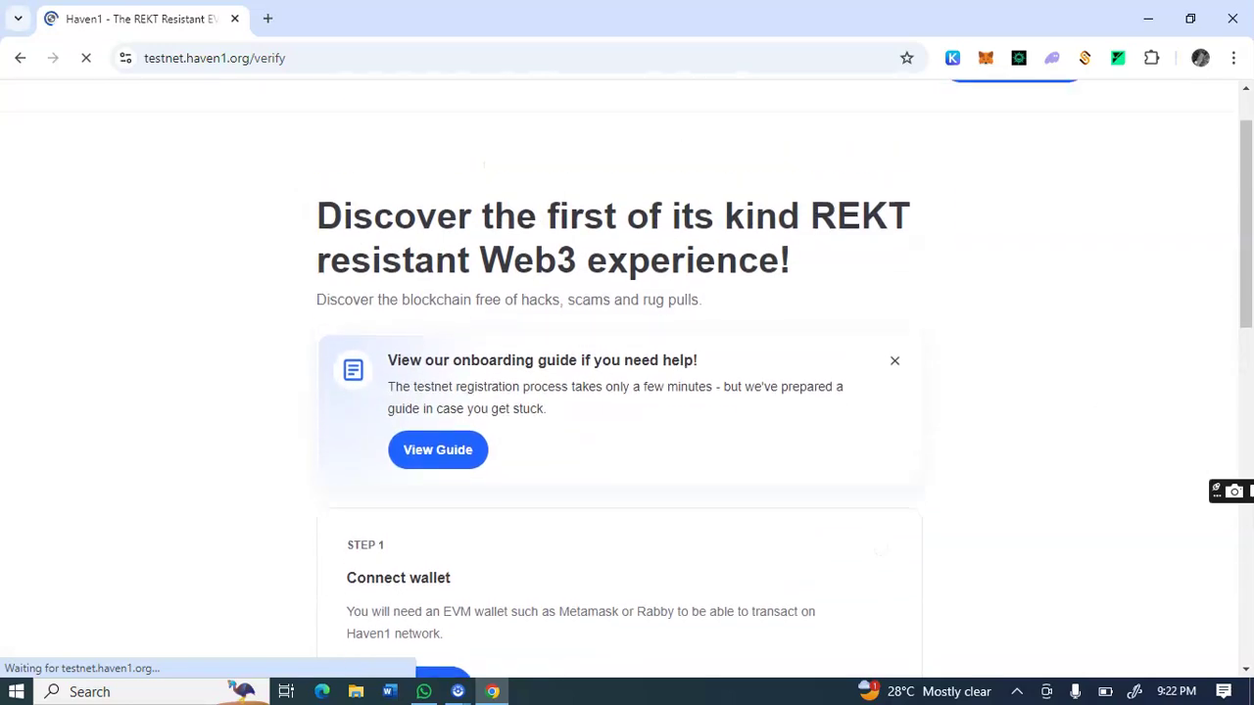
pyautogui.scroll(1, 627, 378)
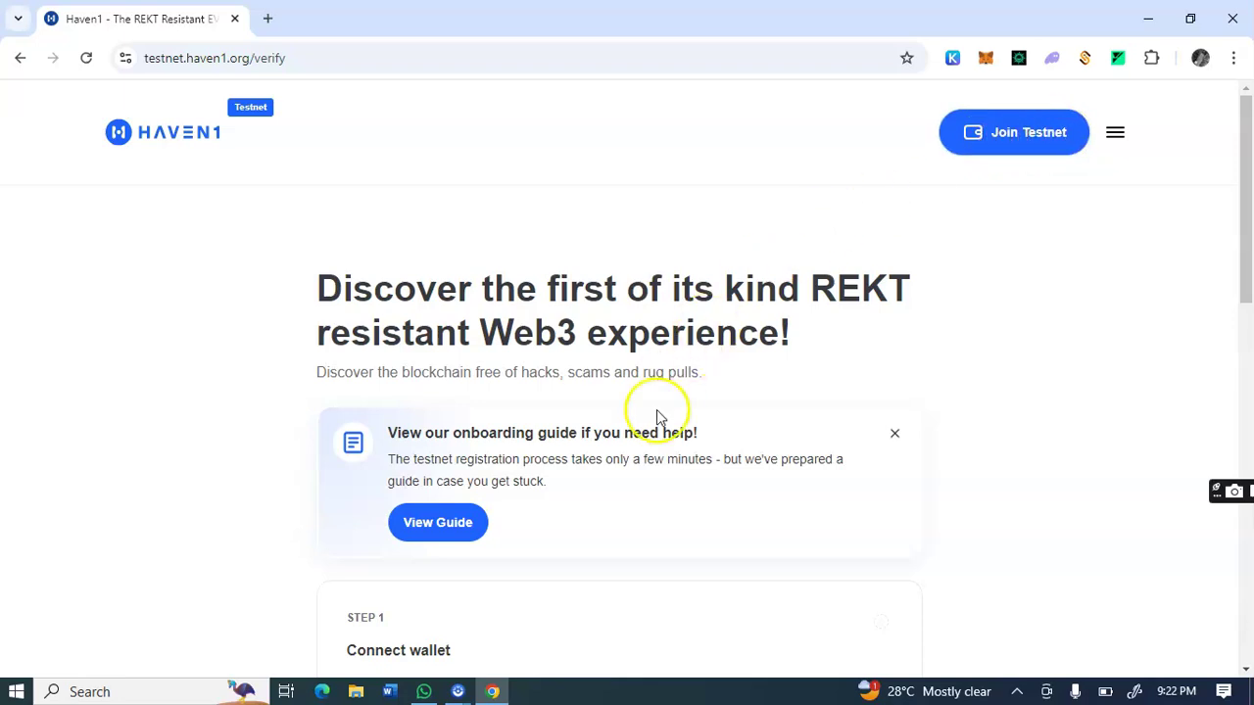
pyautogui.scroll(-1, 657, 410)
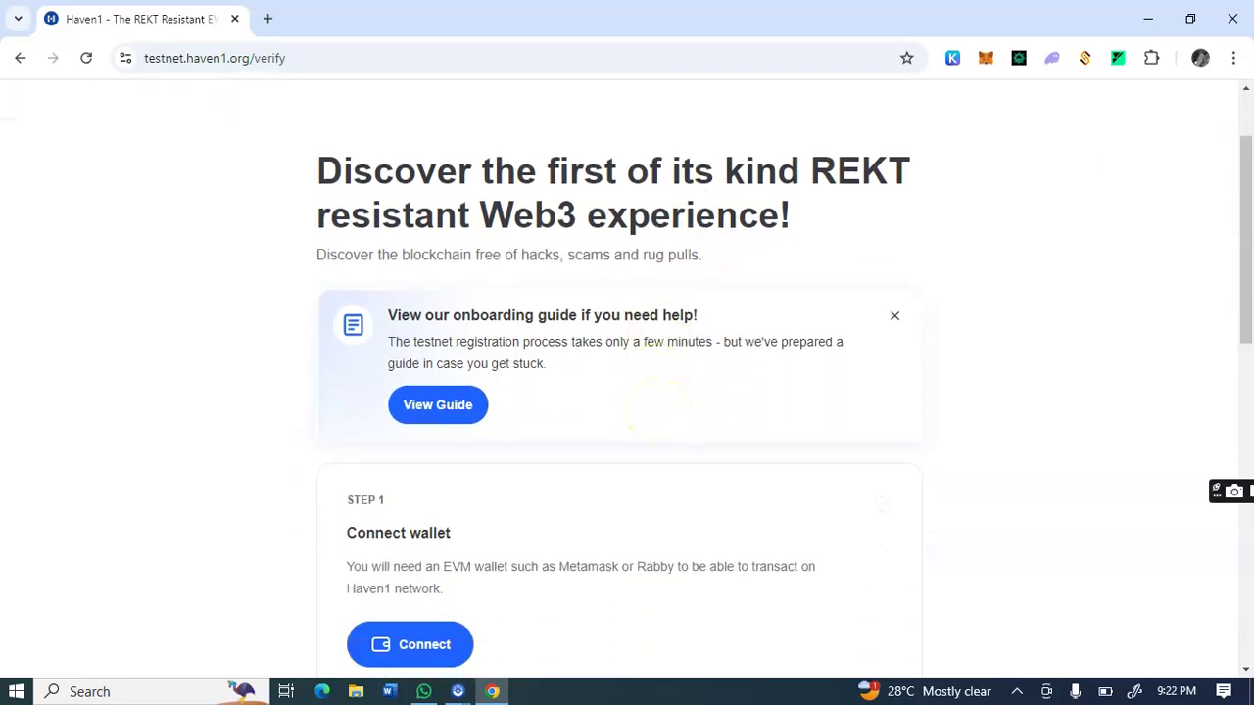
pyautogui.scroll(-1, 627, 392)
pyautogui.scroll(-1, 627, 392)
pyautogui.scroll(-1, 627, 392)
pyautogui.scroll(-1, 579, 398)
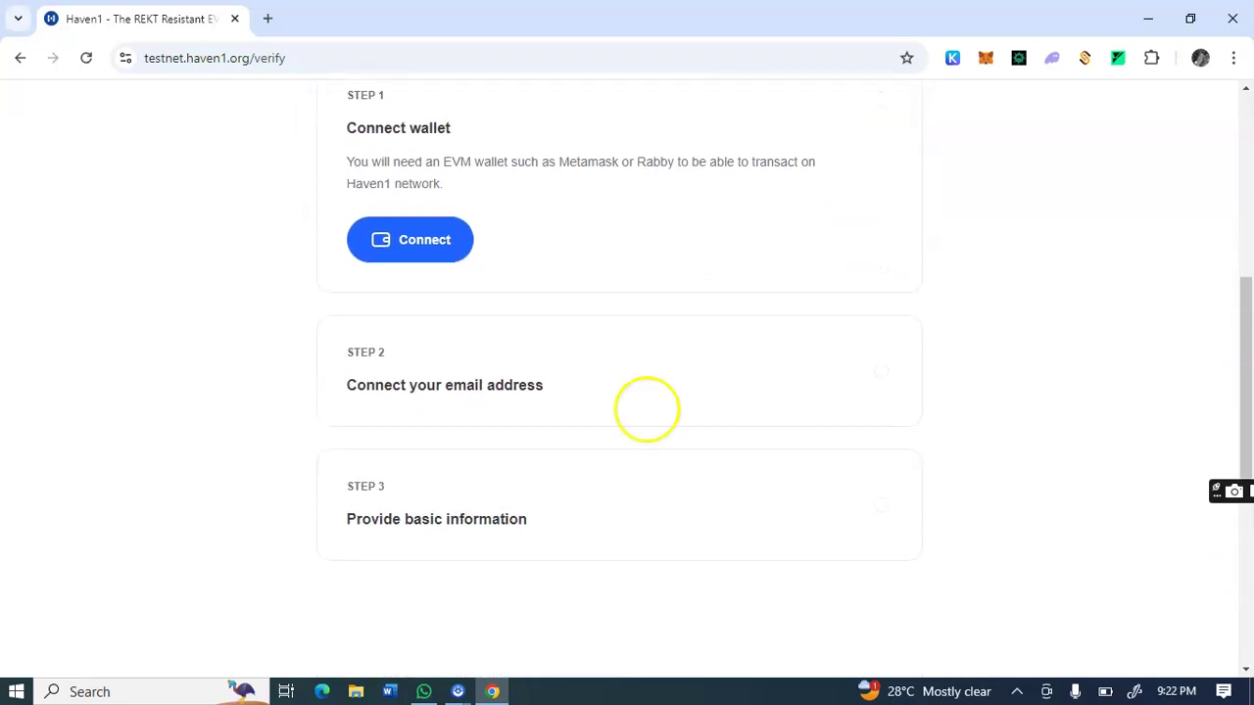
pyautogui.click(424, 242)
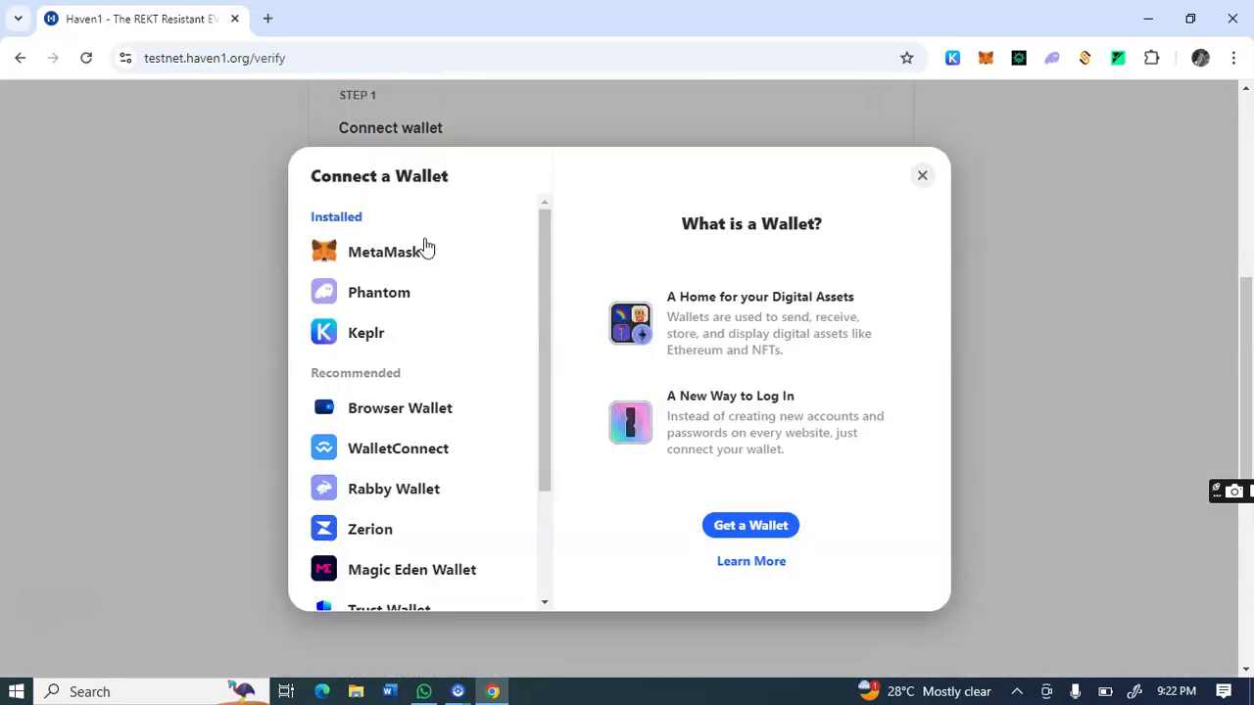
pyautogui.click(391, 252)
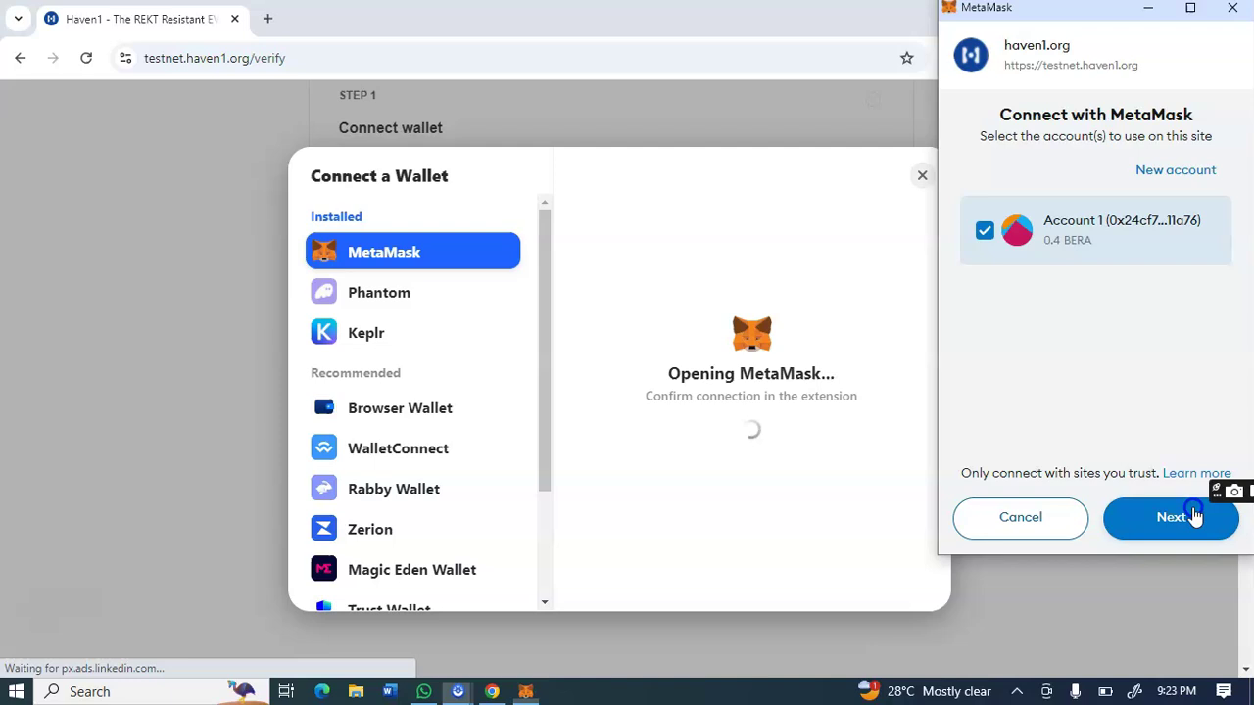
# Approve the site's account access, then add and switch MetaMask to Haven1 Testnet
pyautogui.click(1195, 517)
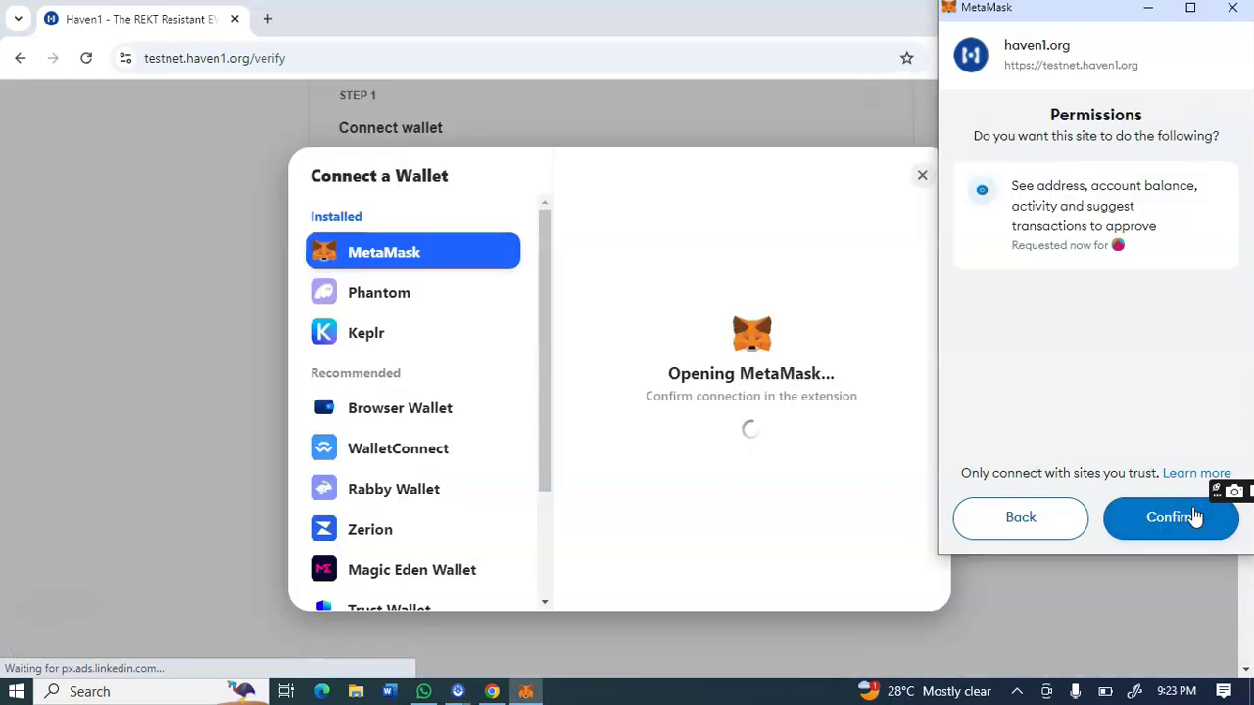
pyautogui.click(1194, 518)
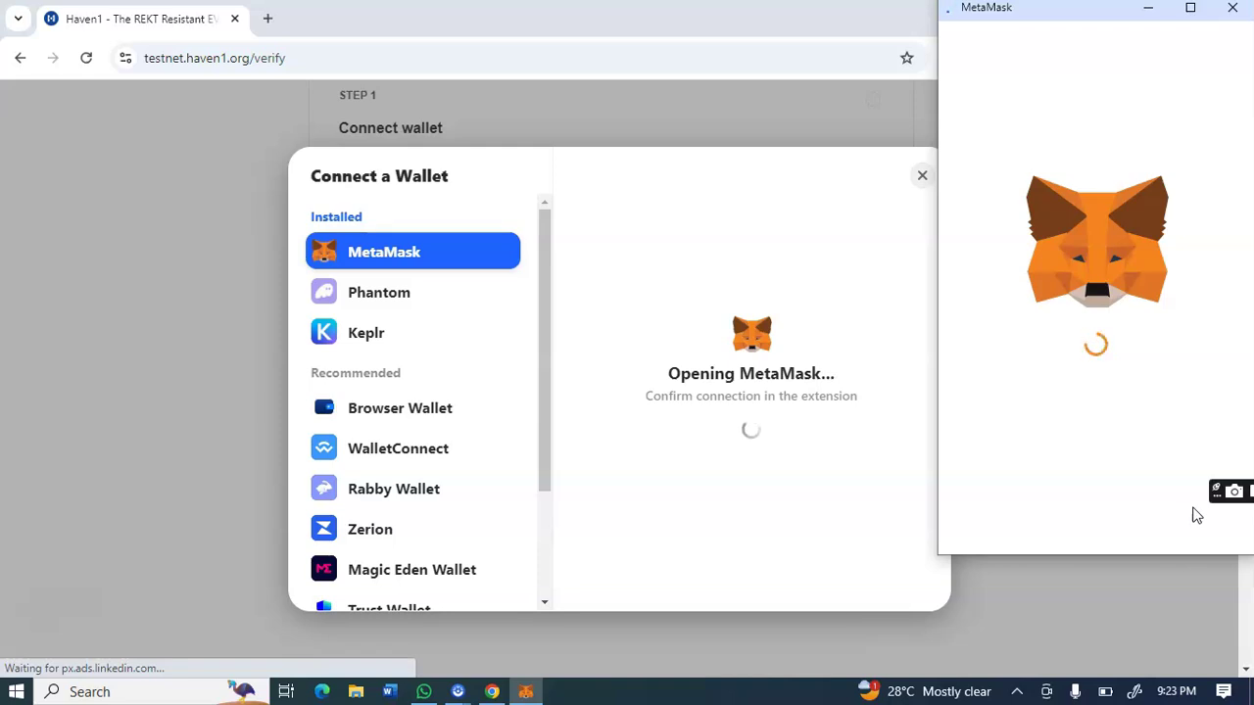
pyautogui.click(1060, 490)
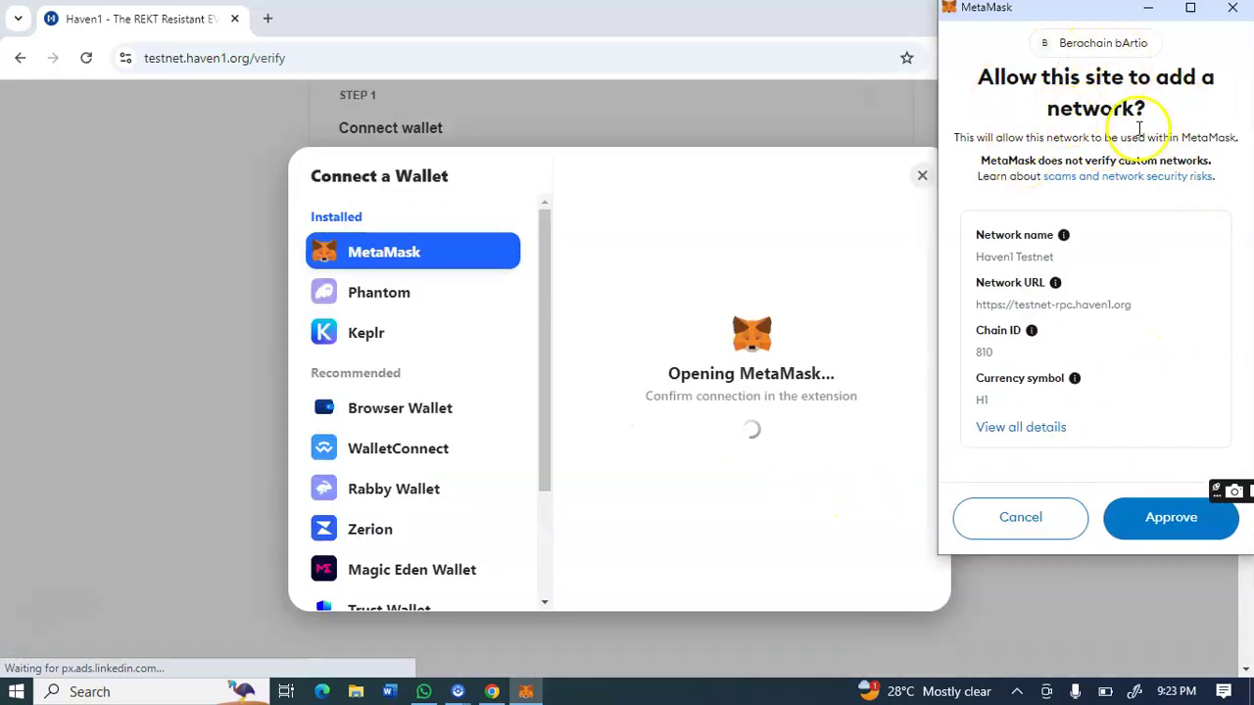
pyautogui.click(1183, 517)
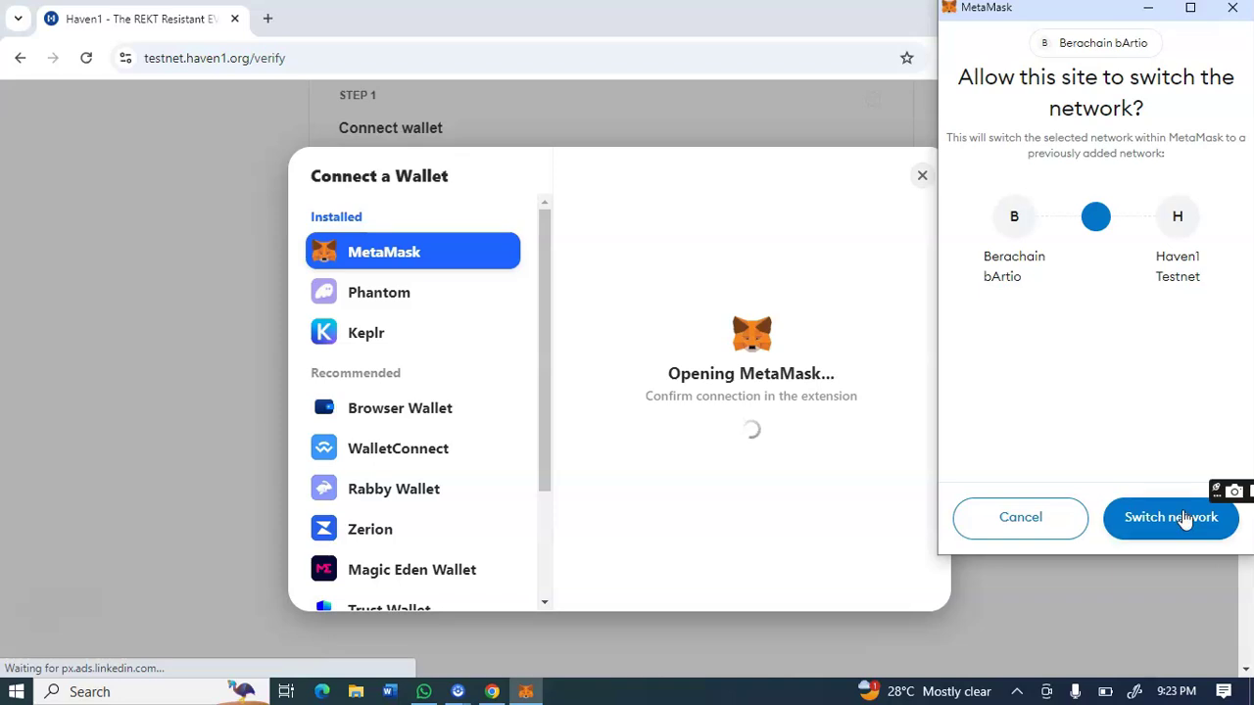
pyautogui.click(1183, 517)
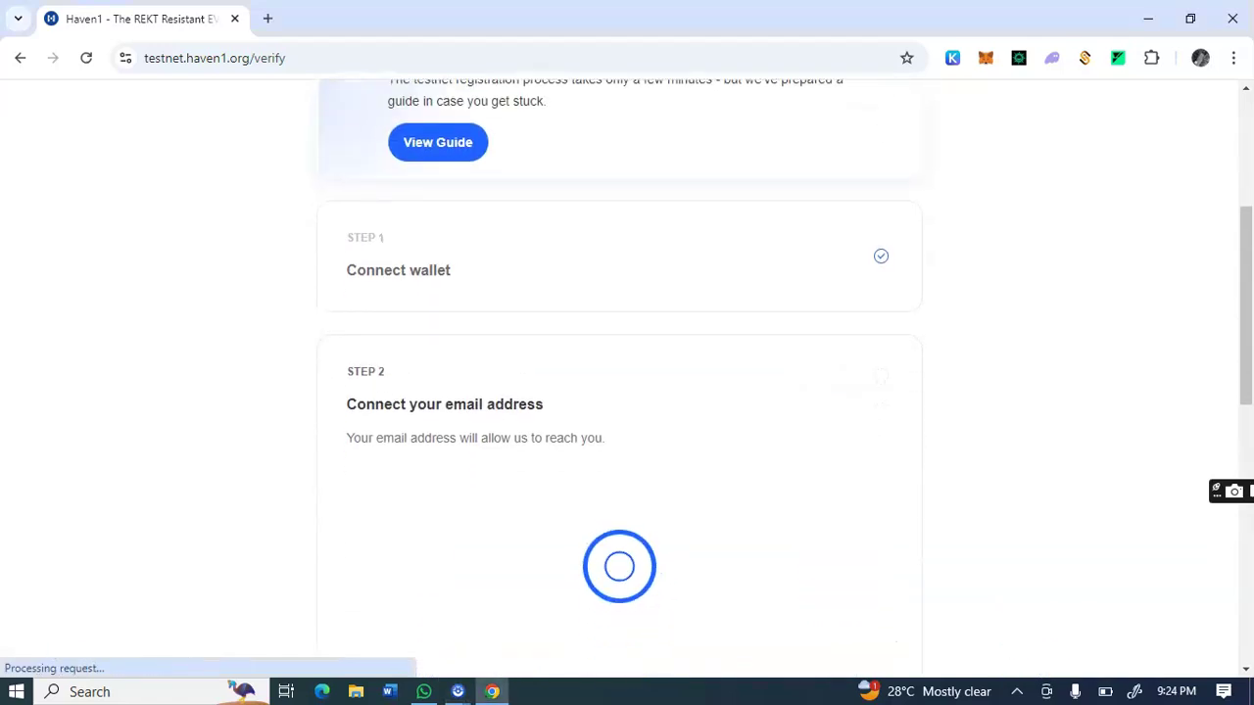
# Enter the saved email address, request and enter its verification code, and sign up
pyautogui.scroll(-1, 627, 392)
pyautogui.scroll(-1, 1186, 518)
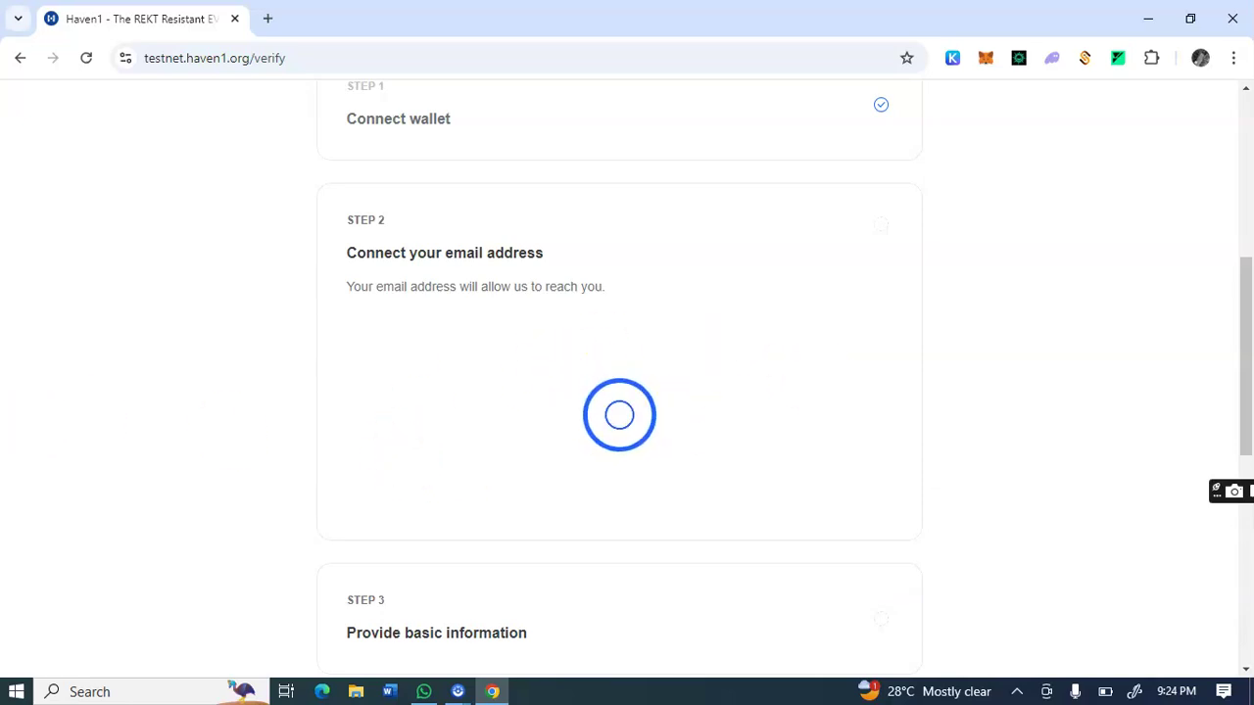
pyautogui.scroll(-2, 355, 585)
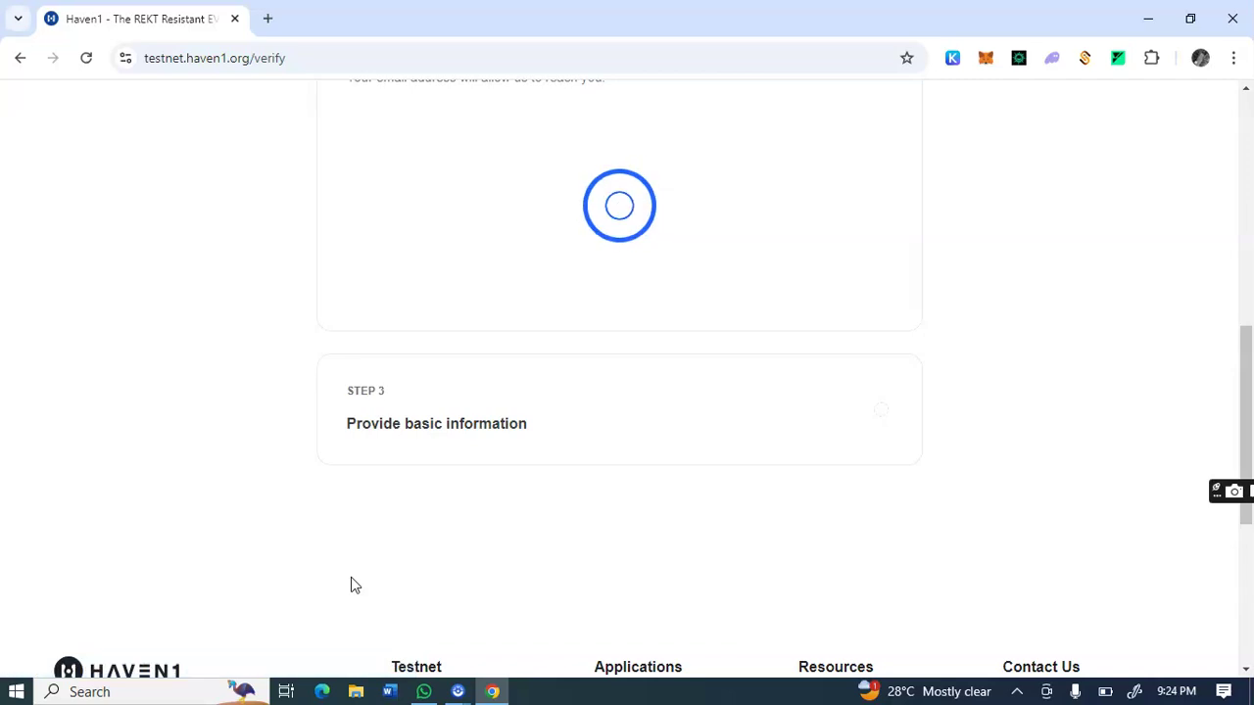
pyautogui.scroll(1, 355, 585)
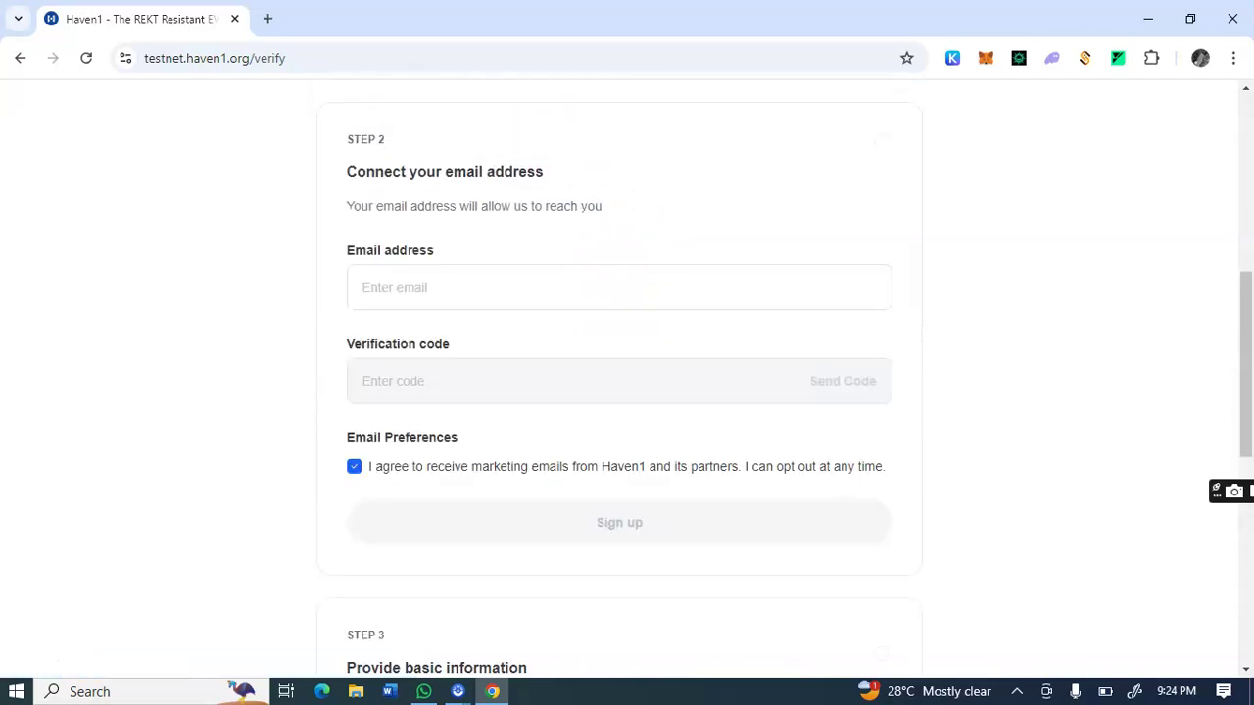
pyautogui.click(429, 286)
pyautogui.click(540, 328)
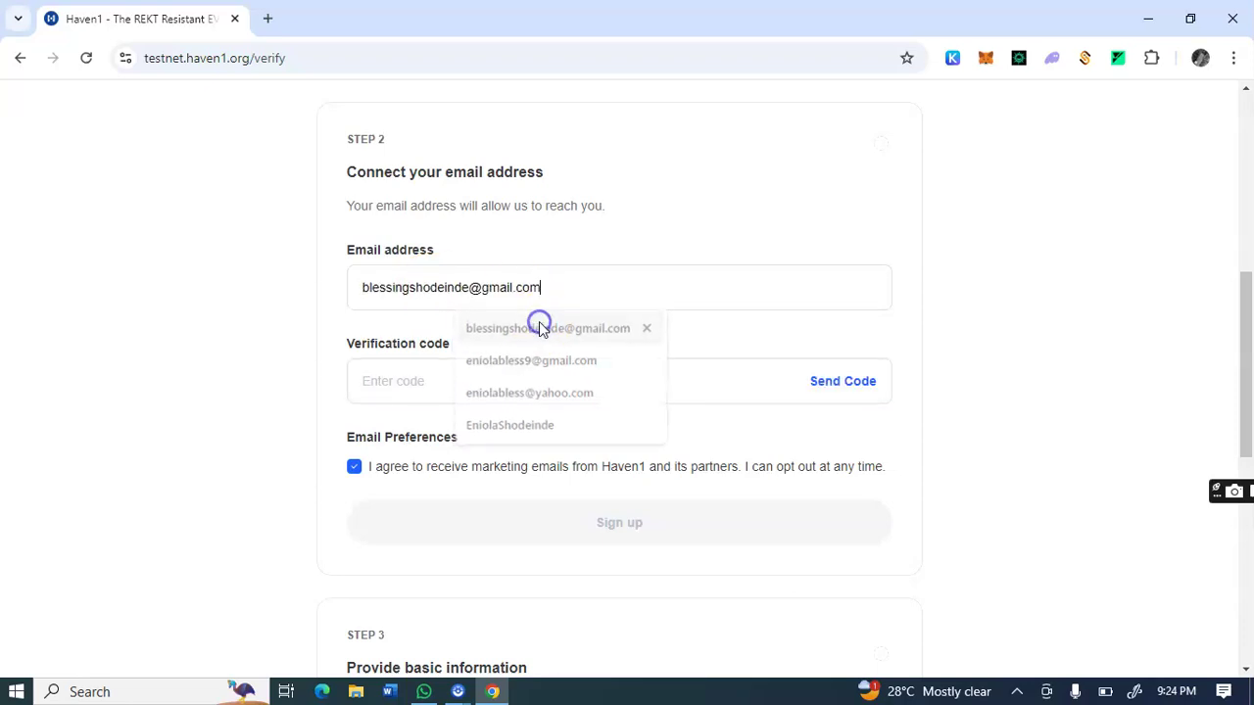
pyautogui.click(869, 381)
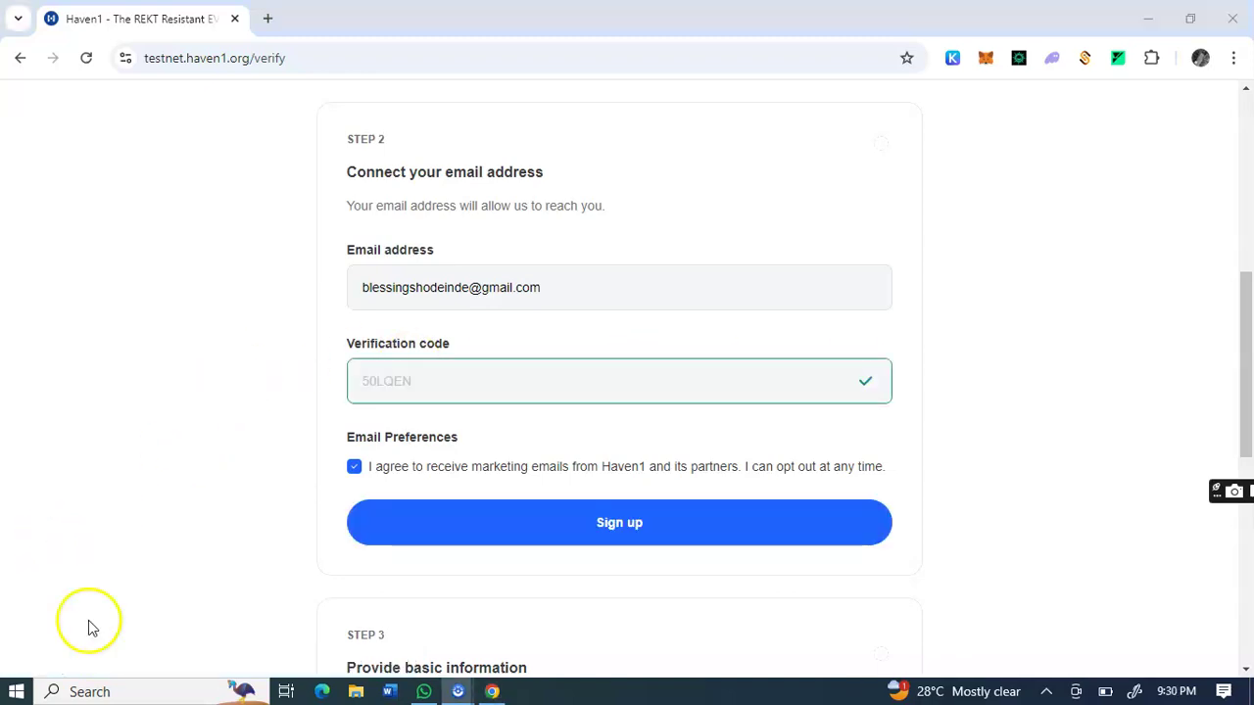
pyautogui.click(588, 521)
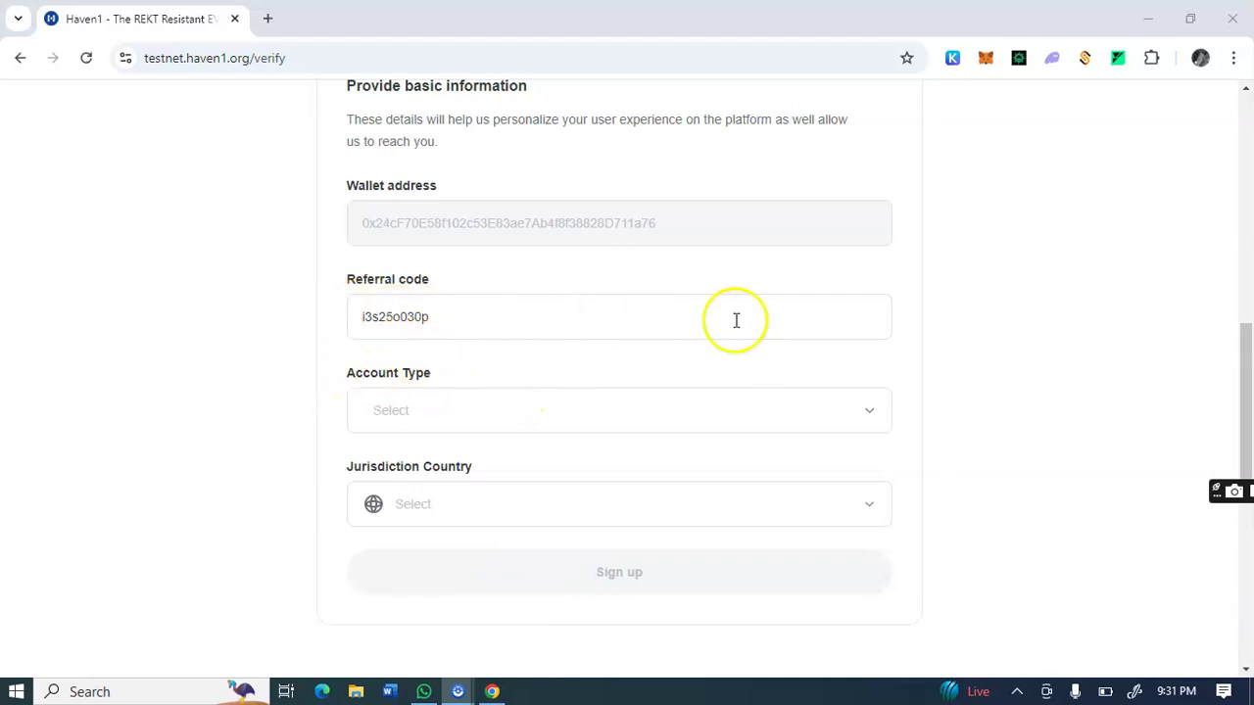
# Set account type Individual and country of residence Nigeria, then submit the sign-up
pyautogui.click(869, 412)
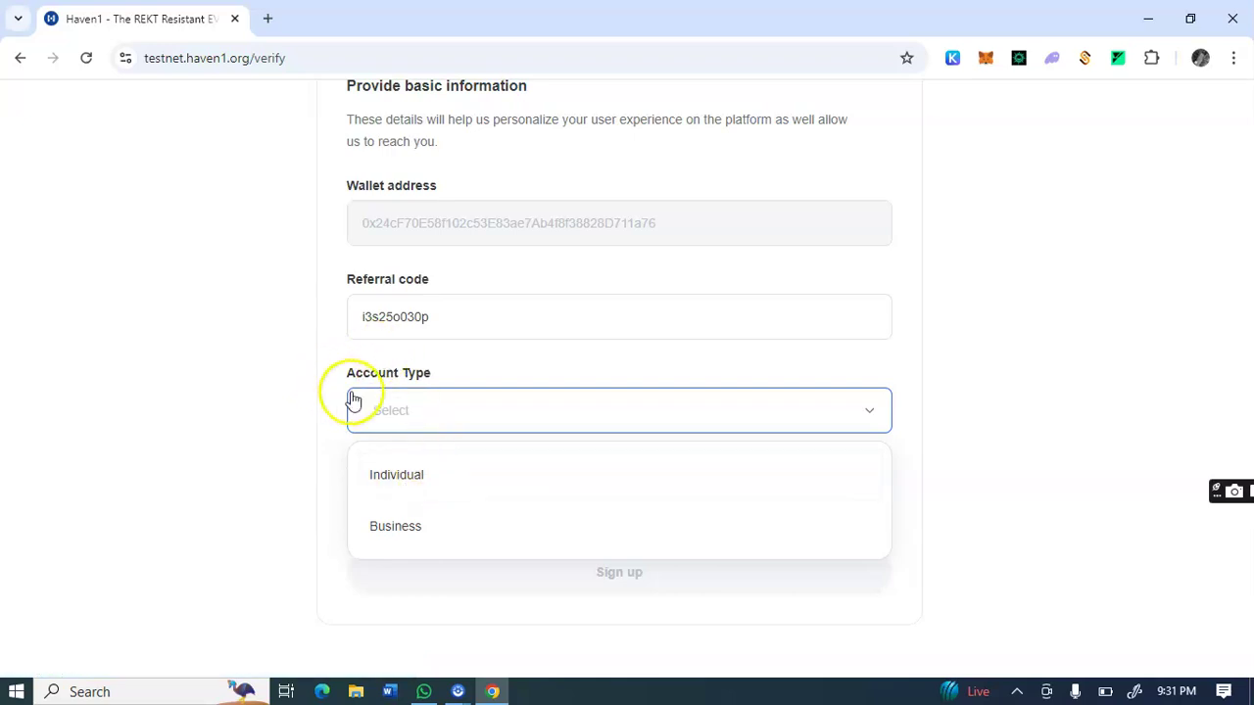
pyautogui.click(406, 476)
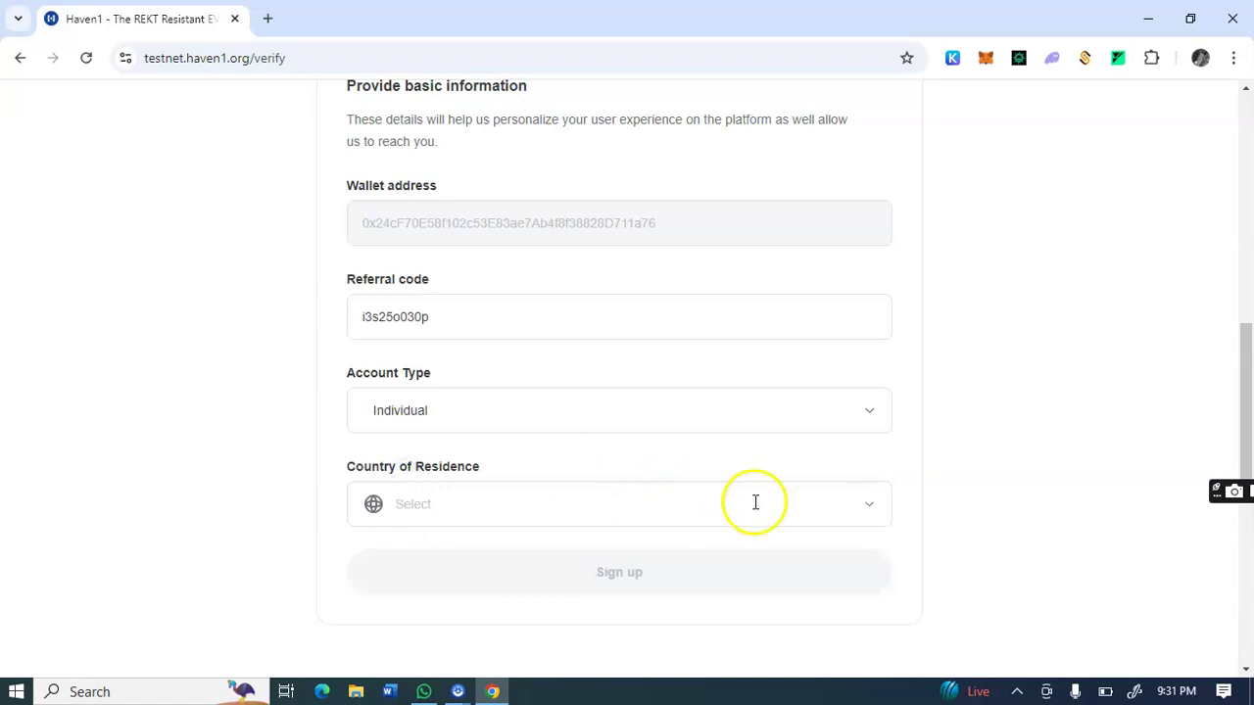
pyautogui.click(860, 497)
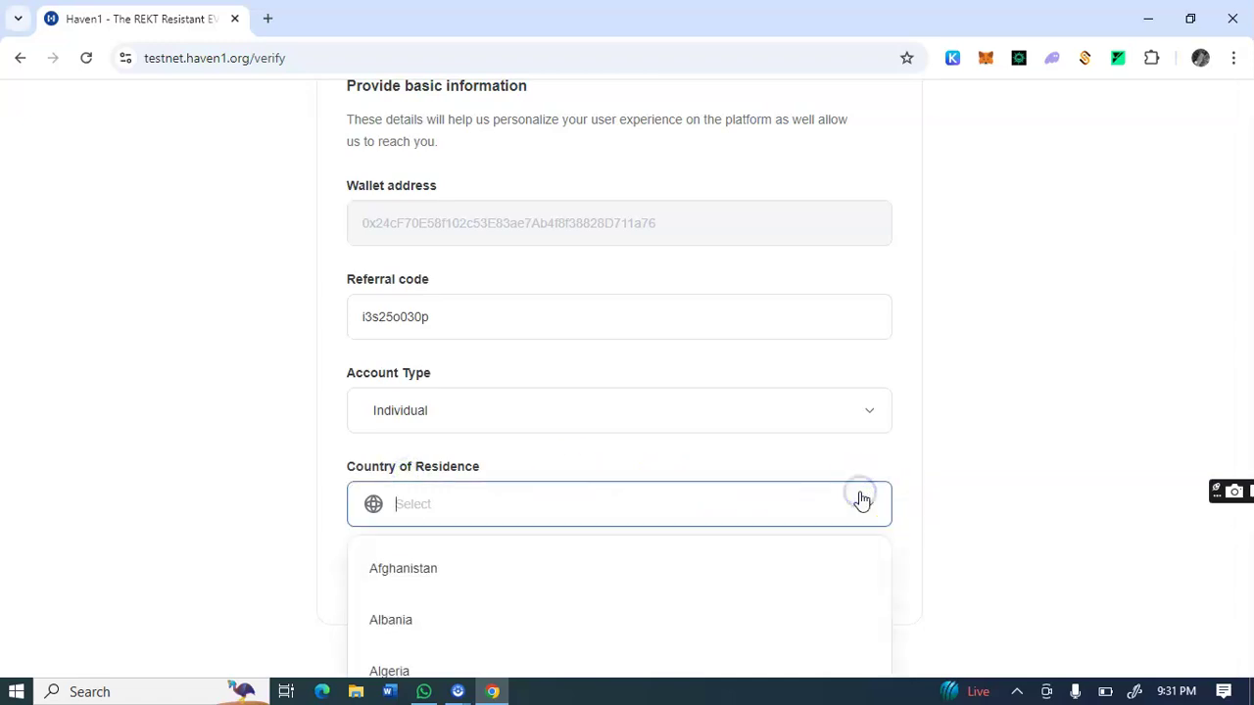
pyautogui.write('NiGER')
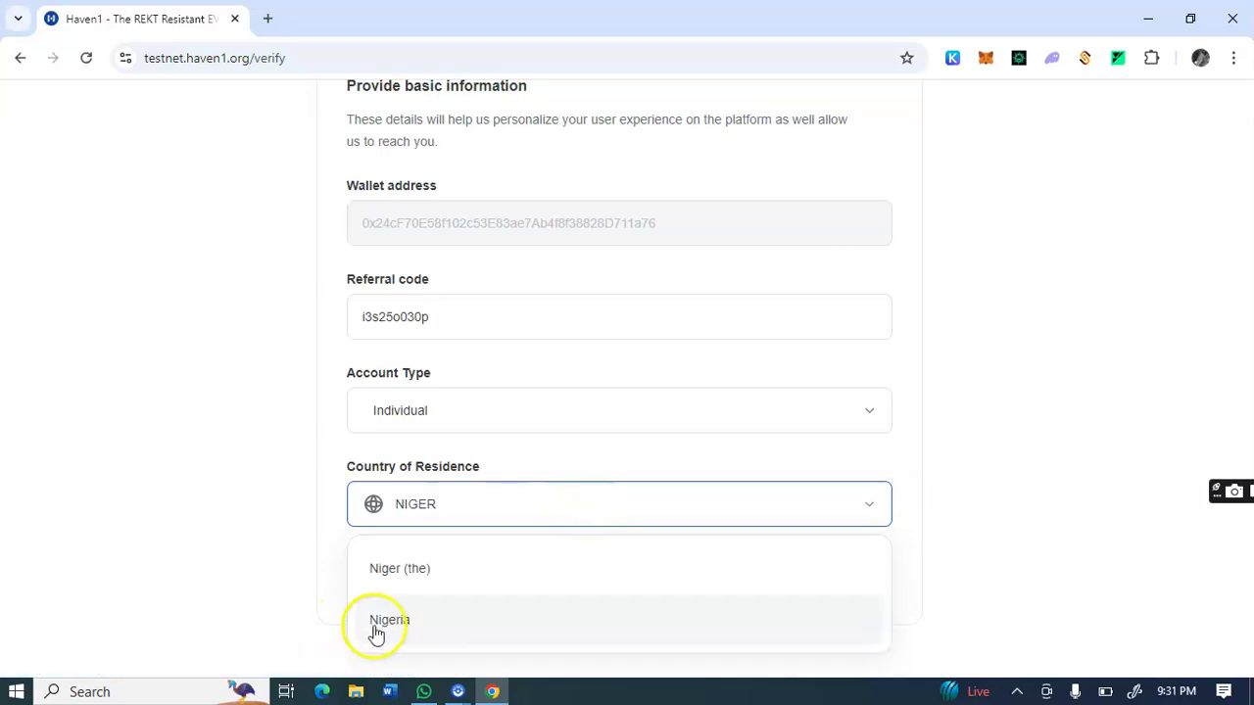
pyautogui.click(374, 622)
pyautogui.click(469, 566)
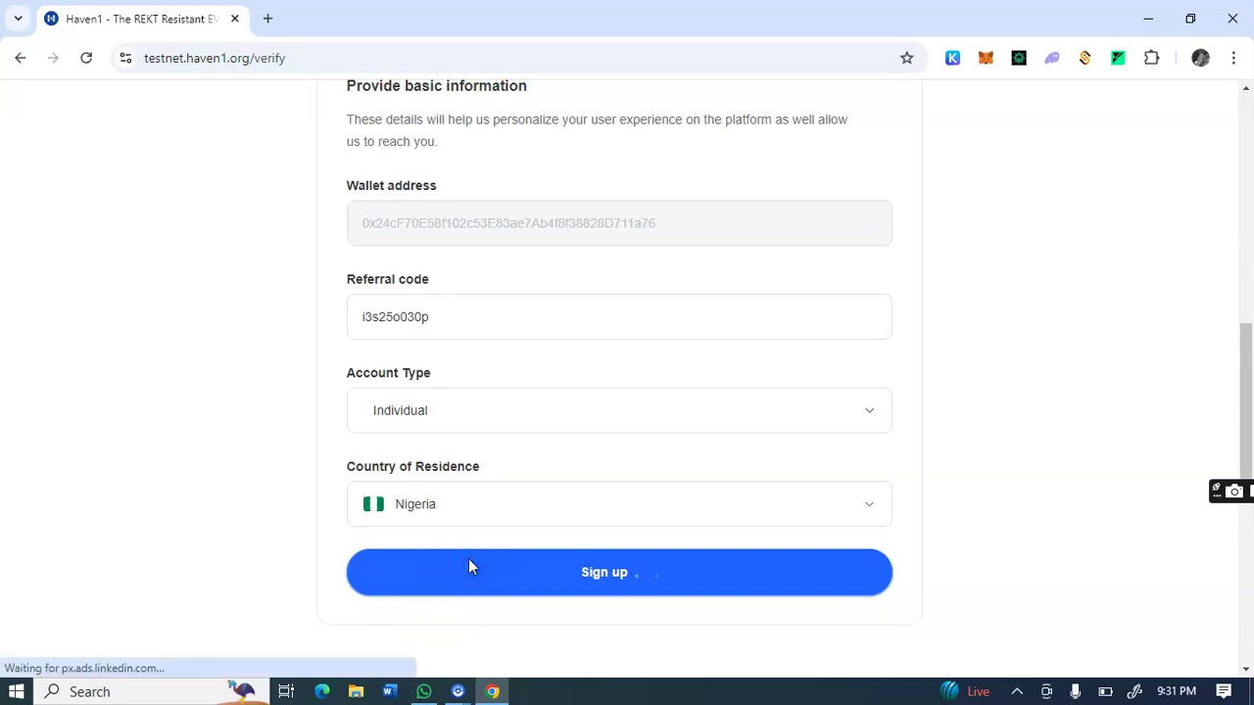
pyautogui.click(236, 549)
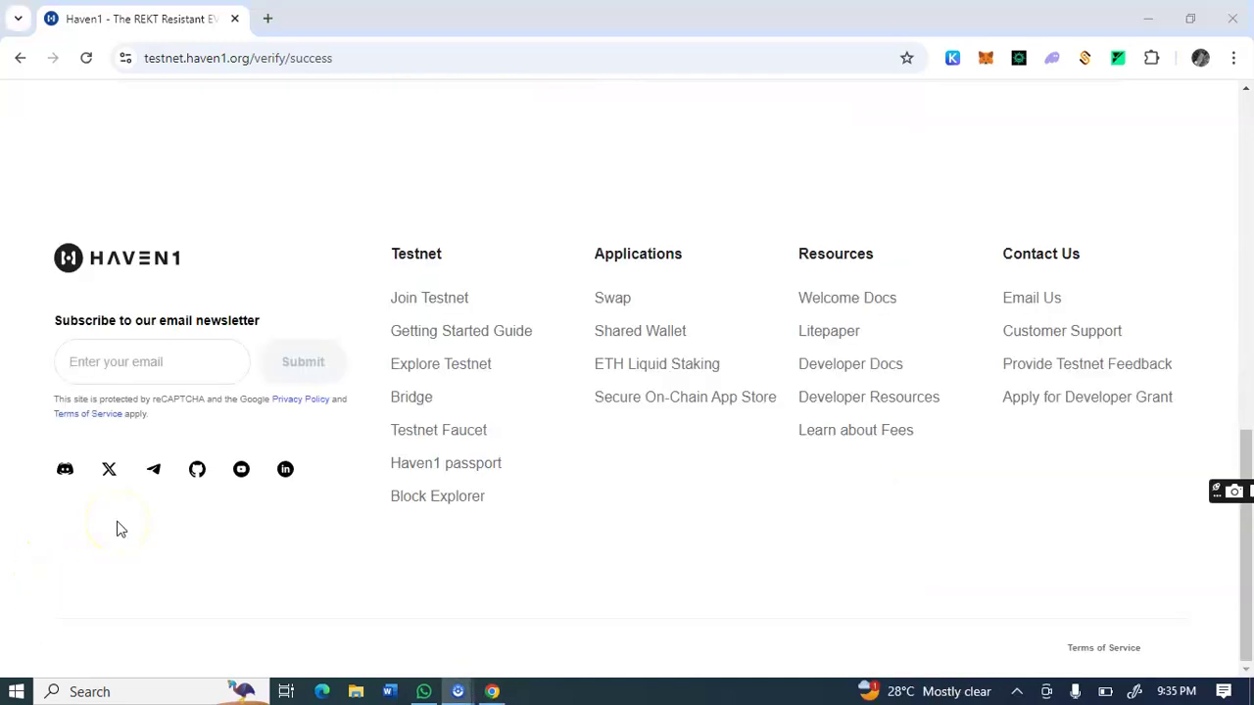
# Start Verify Identity from the Welcome aboard card
pyautogui.scroll(1, 116, 529)
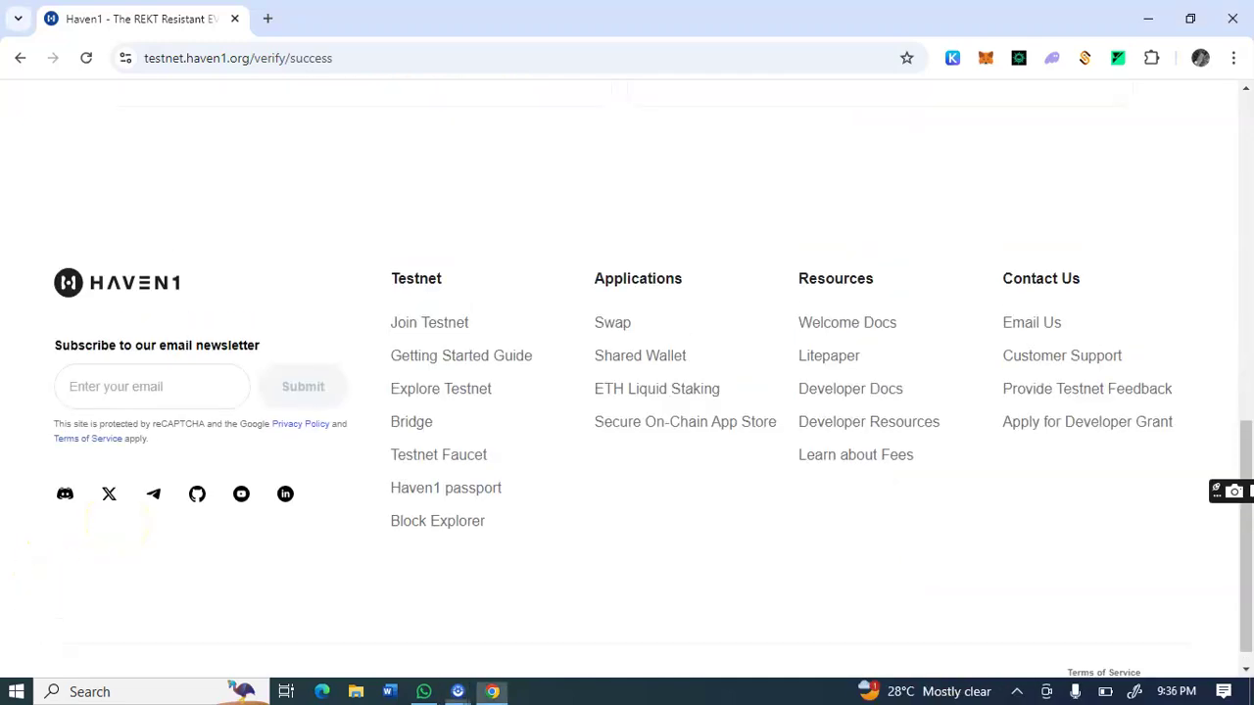
pyautogui.scroll(1, 117, 529)
pyautogui.scroll(2, 116, 529)
pyautogui.scroll(2, 116, 529)
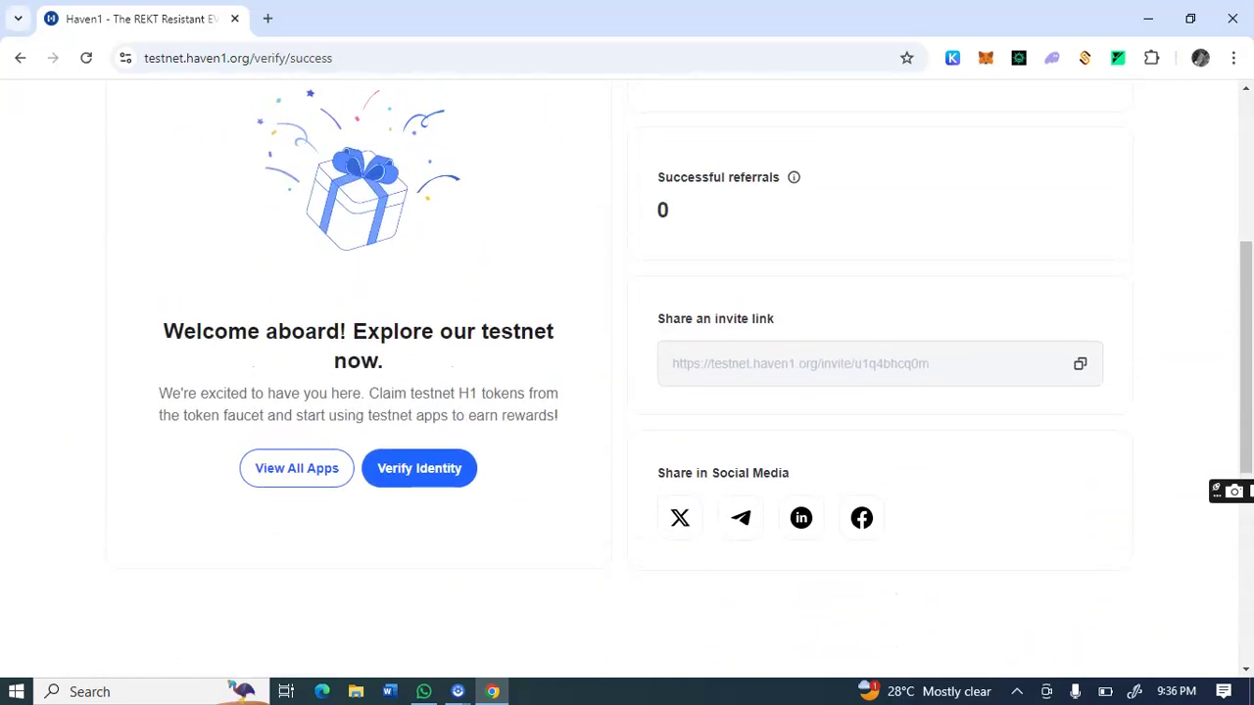
pyautogui.scroll(-1, 627, 372)
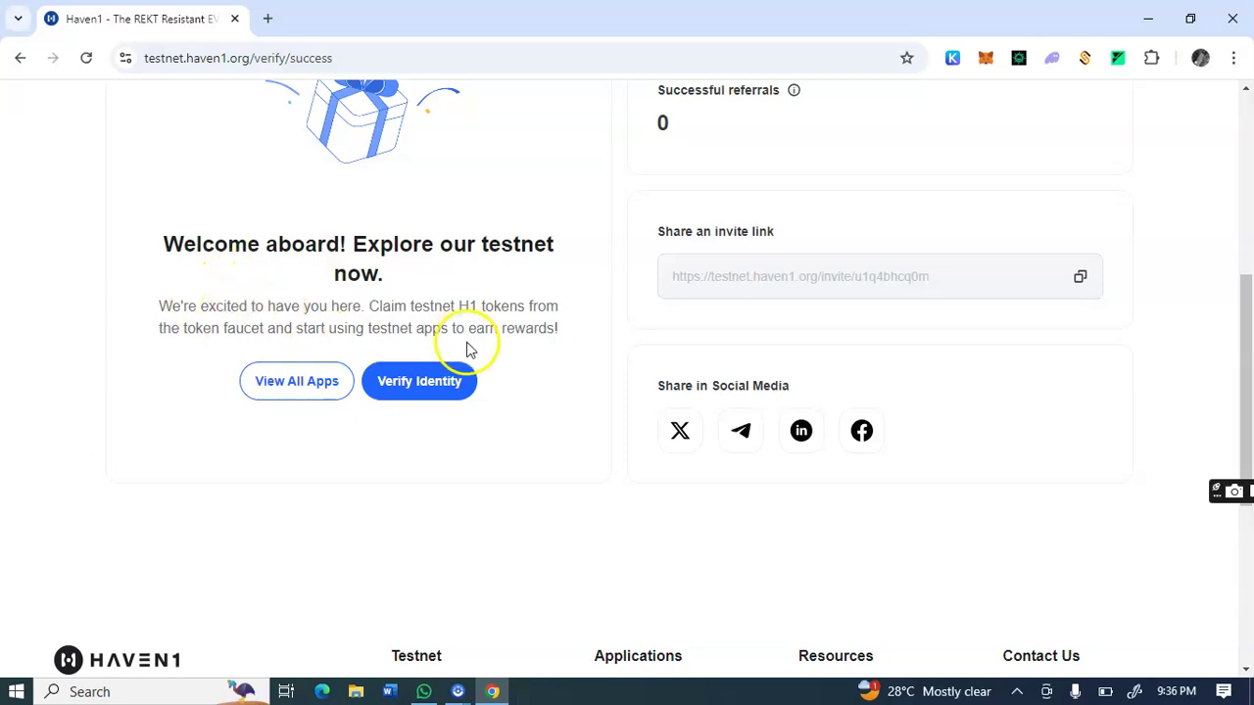
pyautogui.click(435, 380)
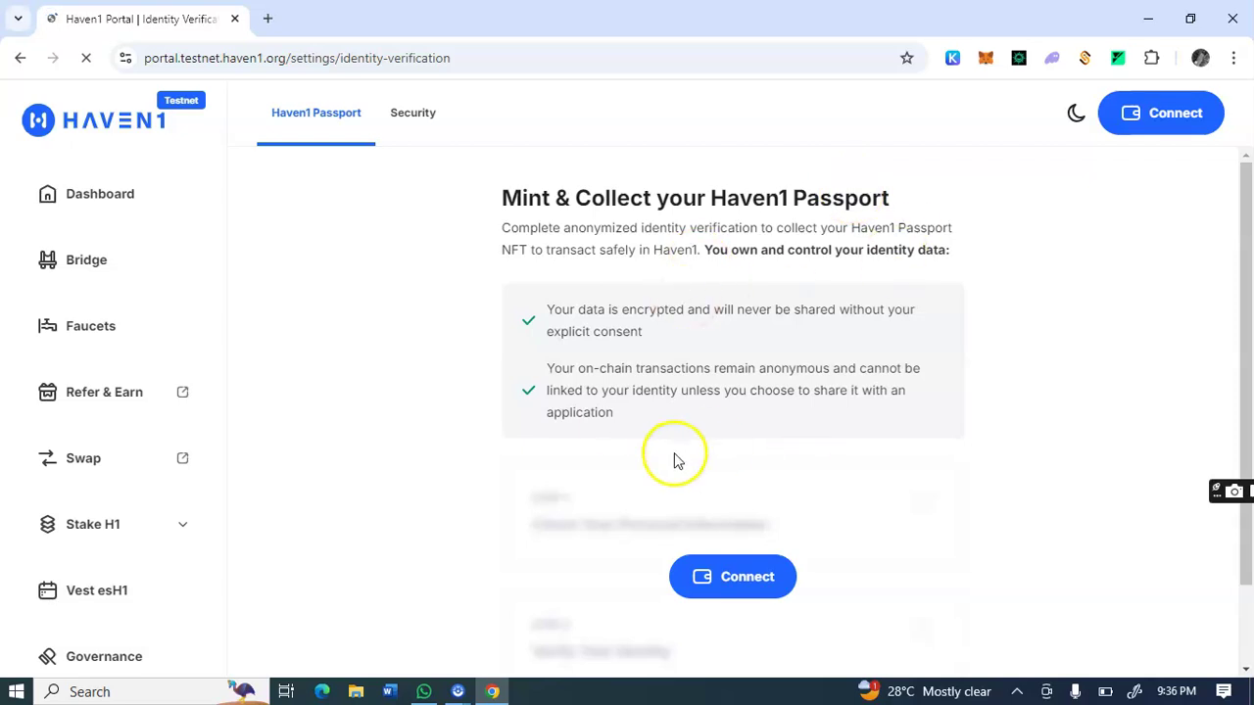
# Connect MetaMask to the Haven1 Portal and approve its account permissions
pyautogui.click(715, 574)
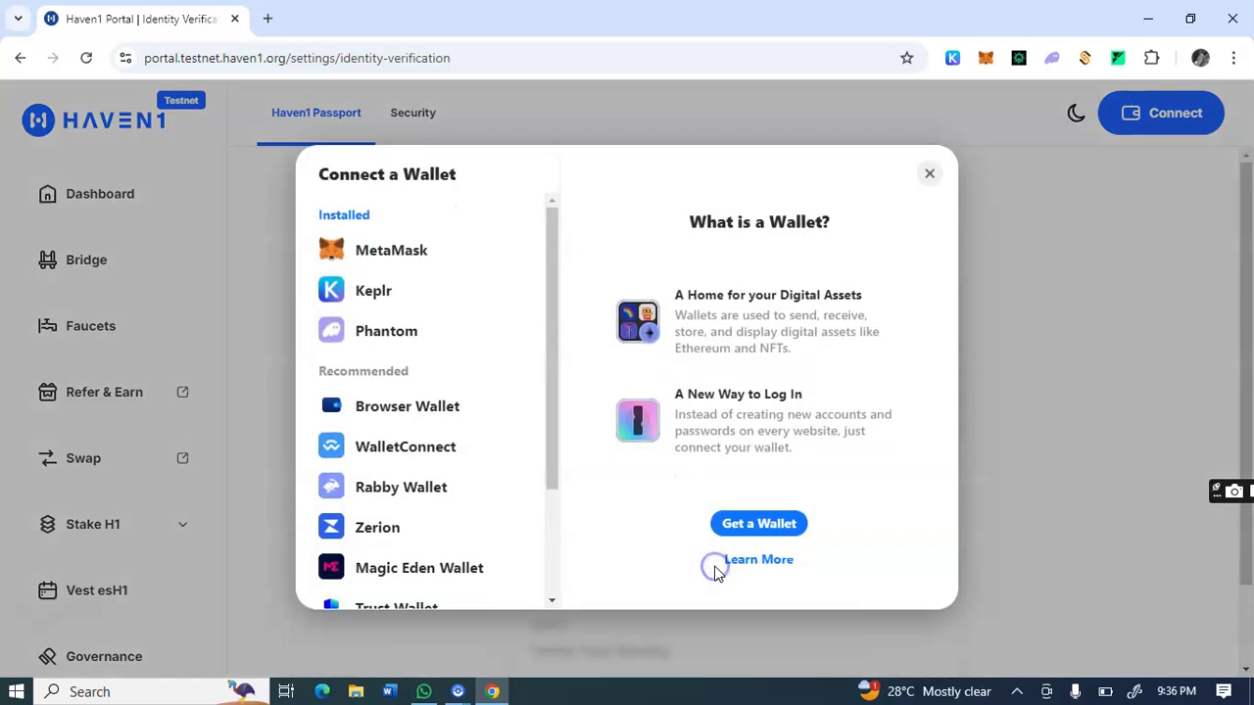
pyautogui.click(417, 253)
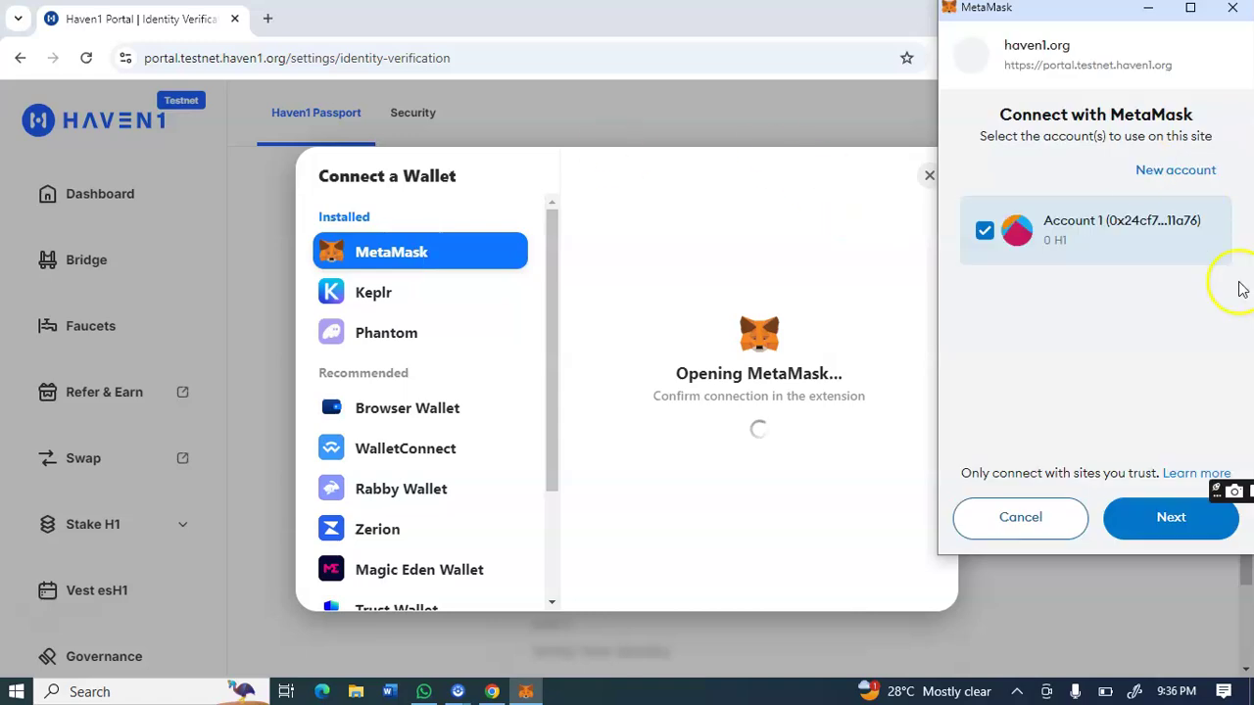
pyautogui.click(1163, 534)
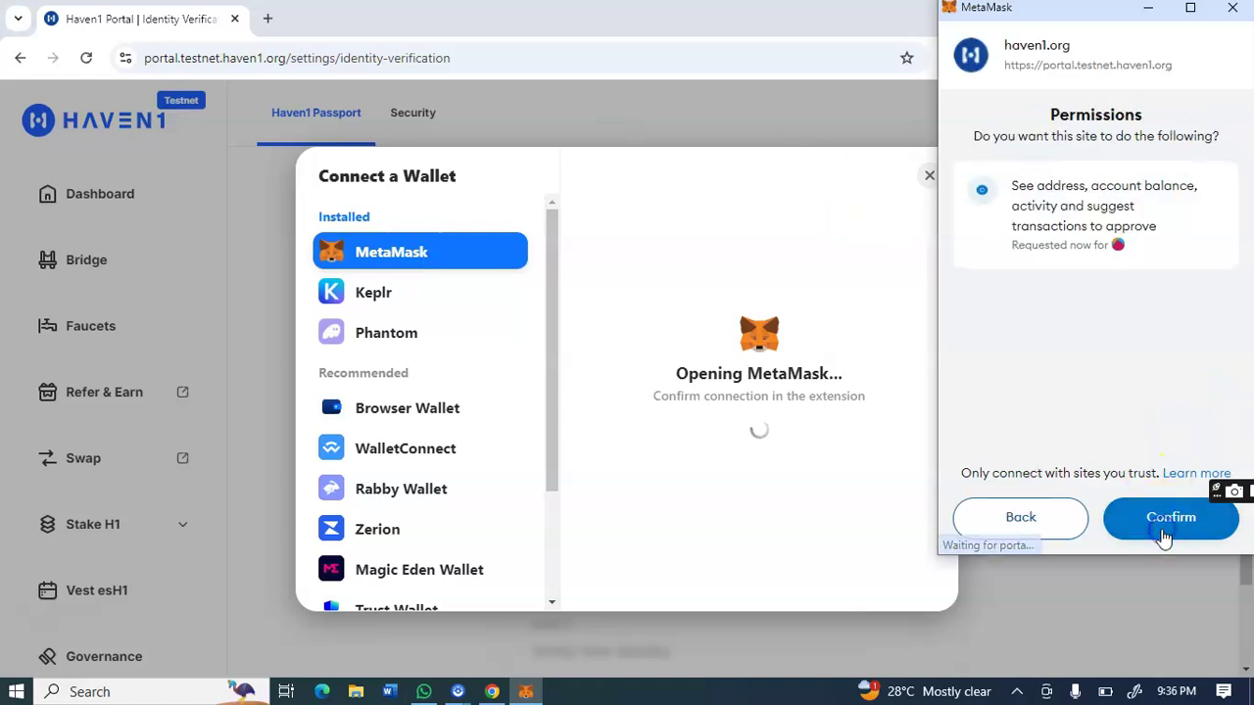
pyautogui.click(1164, 534)
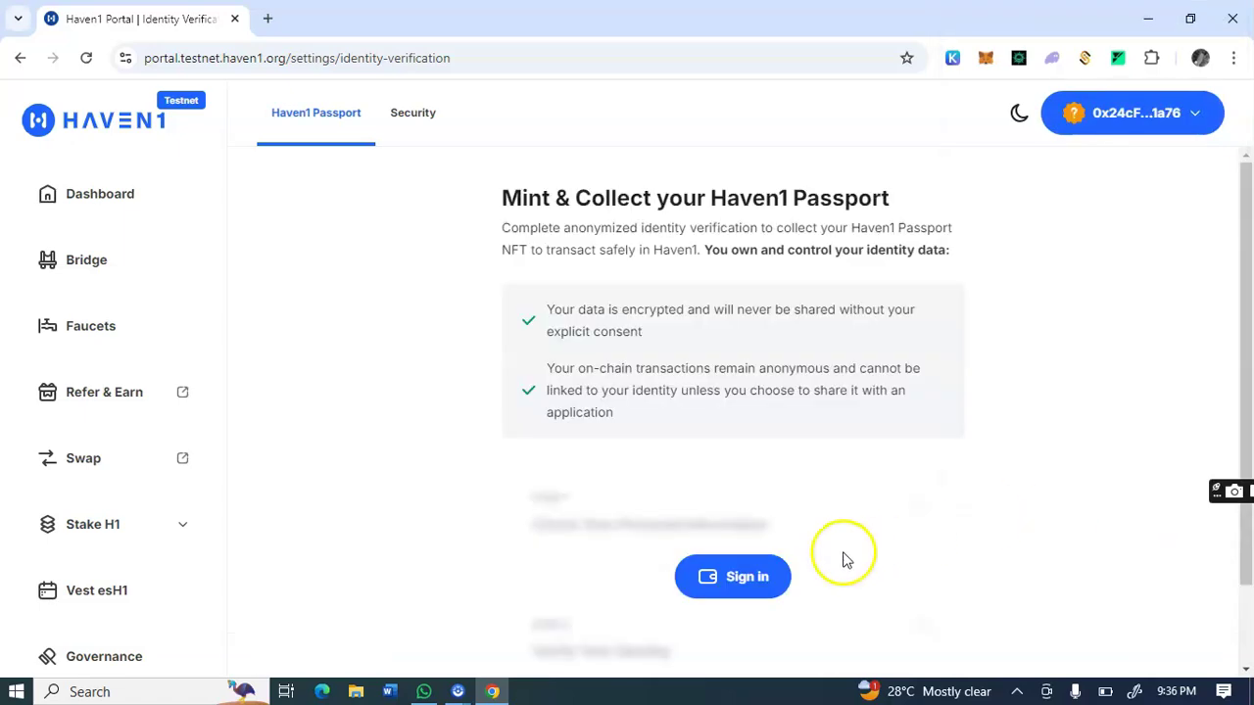
# Sign in to the portal by confirming the MetaMask sign-in request
pyautogui.click(732, 578)
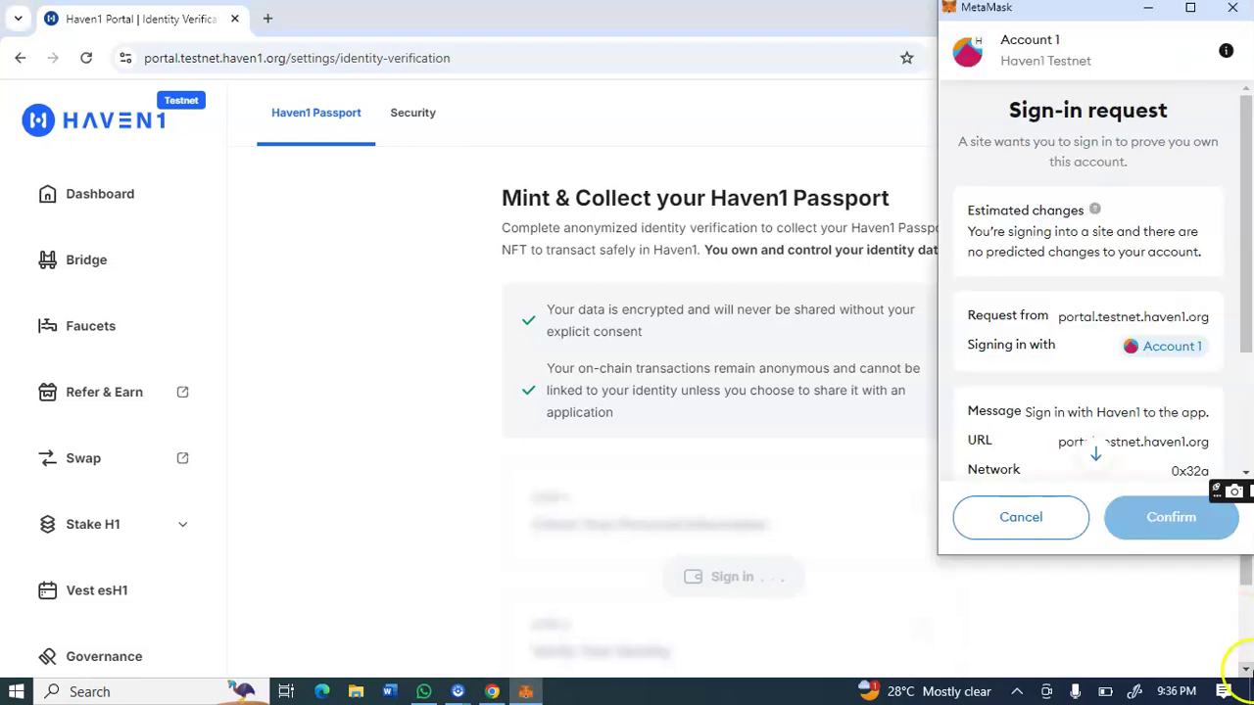
pyautogui.click(1245, 474)
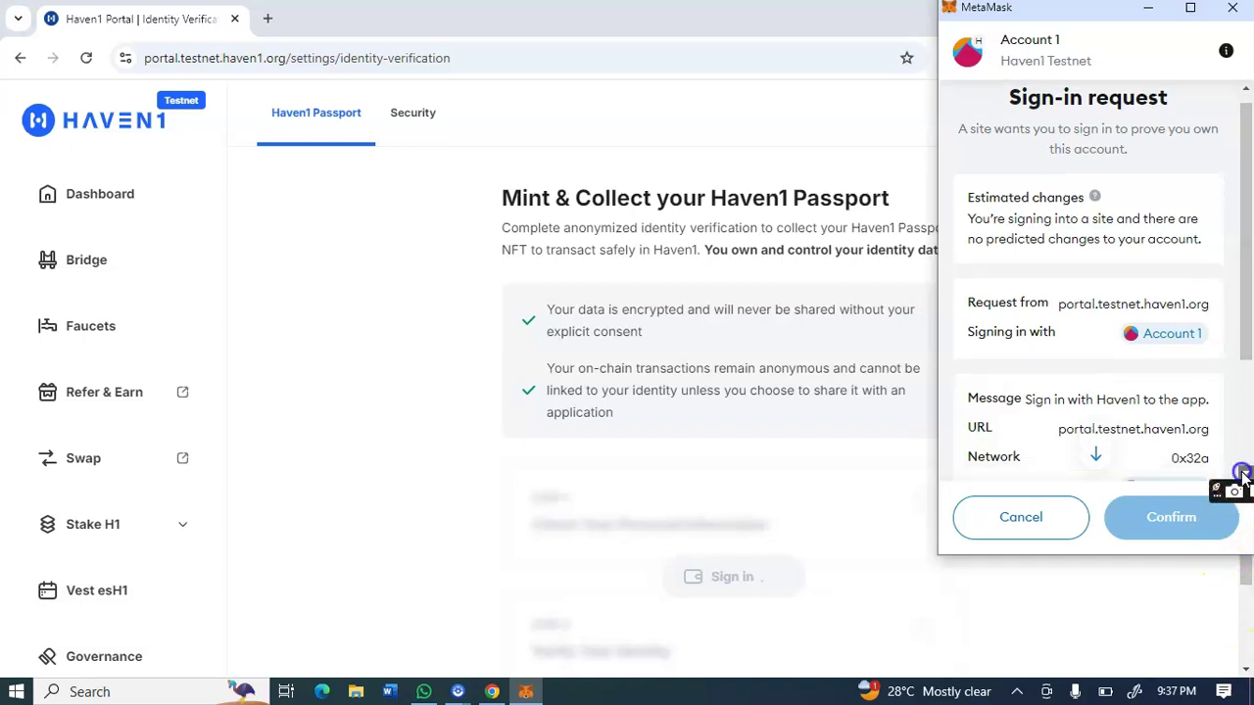
pyautogui.click(1244, 474)
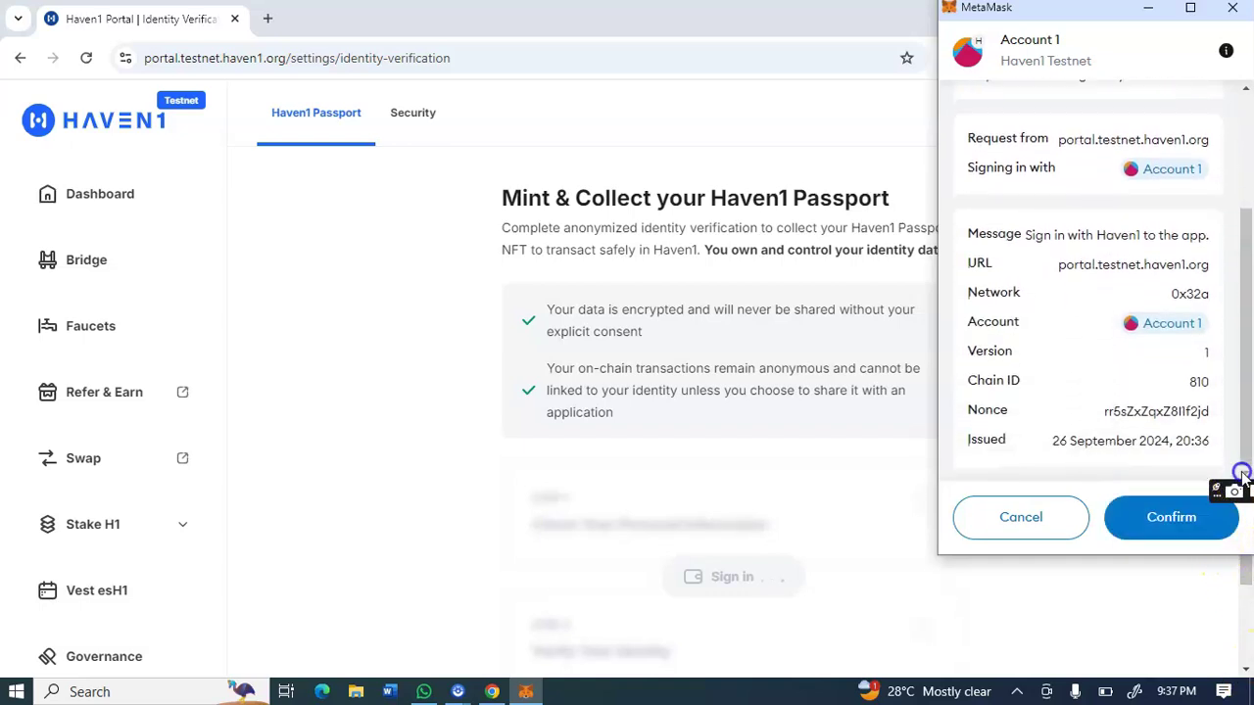
pyautogui.click(1190, 517)
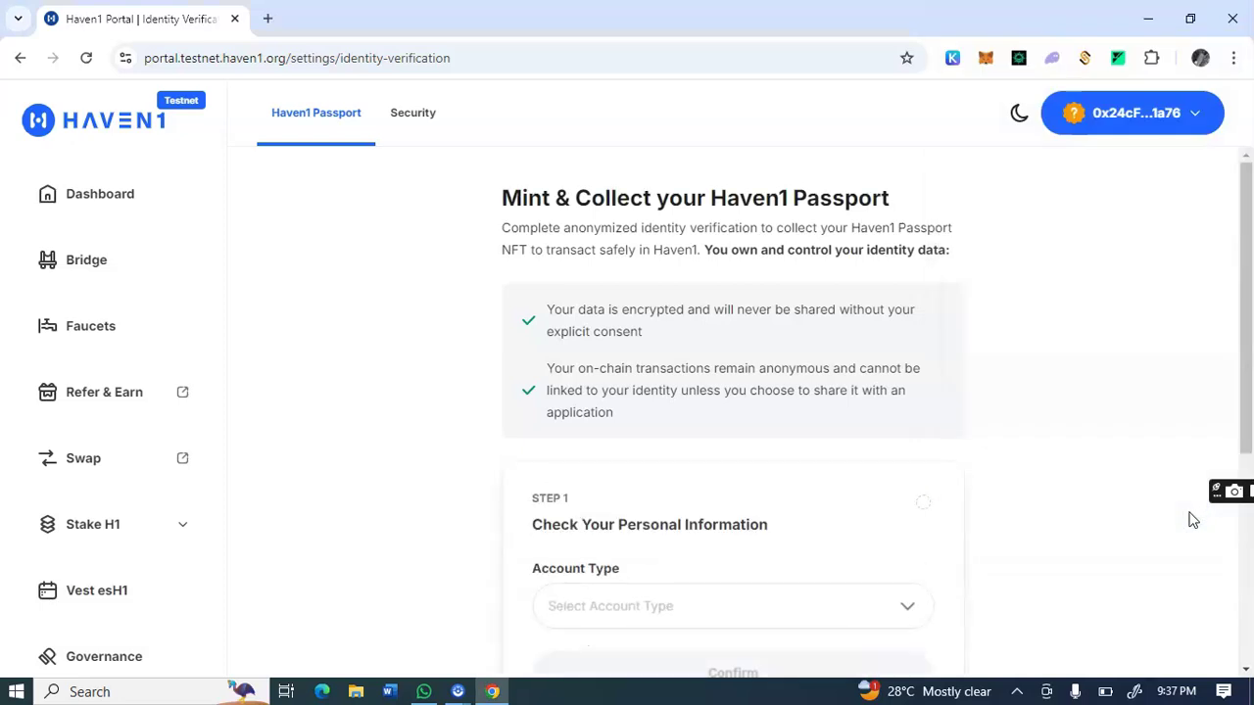
# Set account type to Individual and country of residence to Nigeria
pyautogui.scroll(-2, 1192, 520)
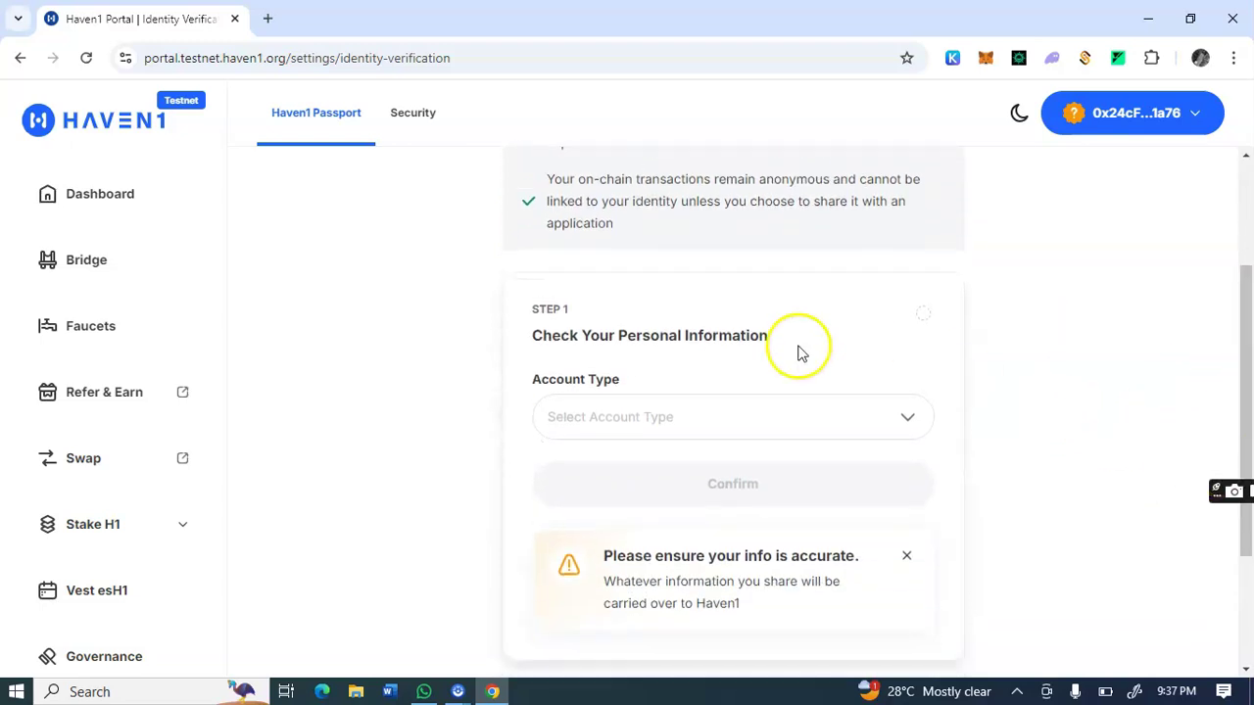
pyautogui.click(909, 421)
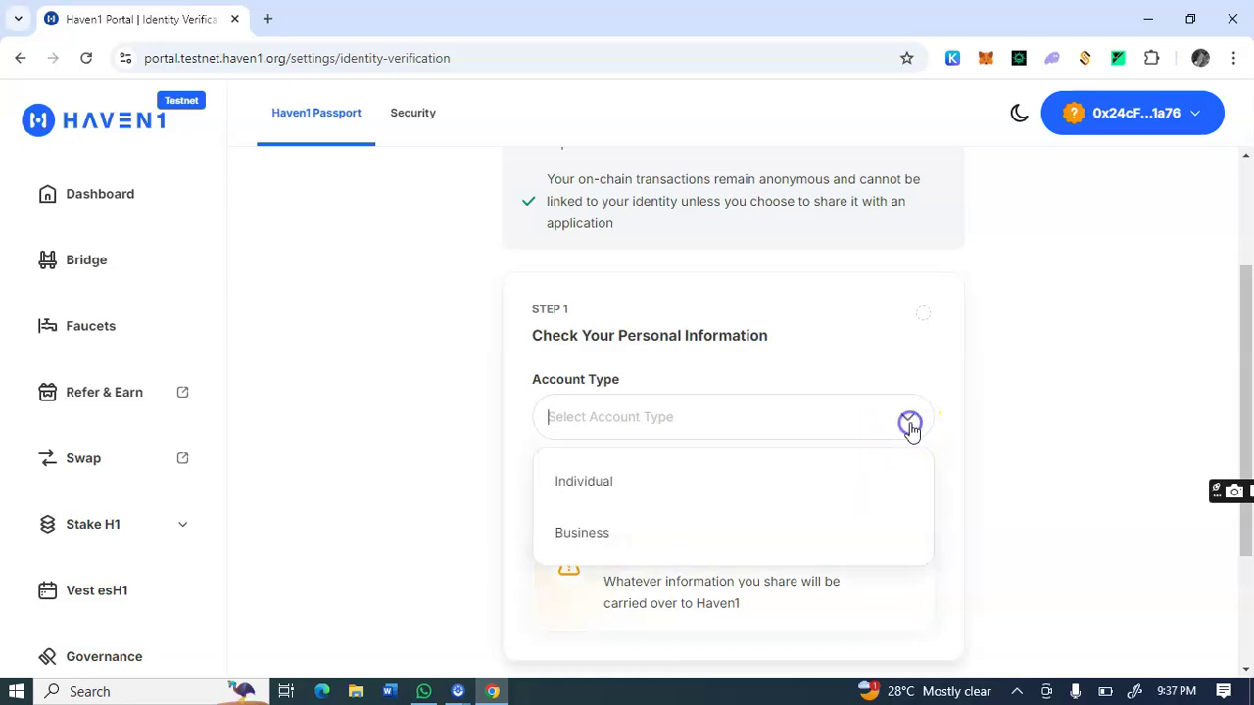
pyautogui.click(658, 505)
pyautogui.scroll(-2, 660, 504)
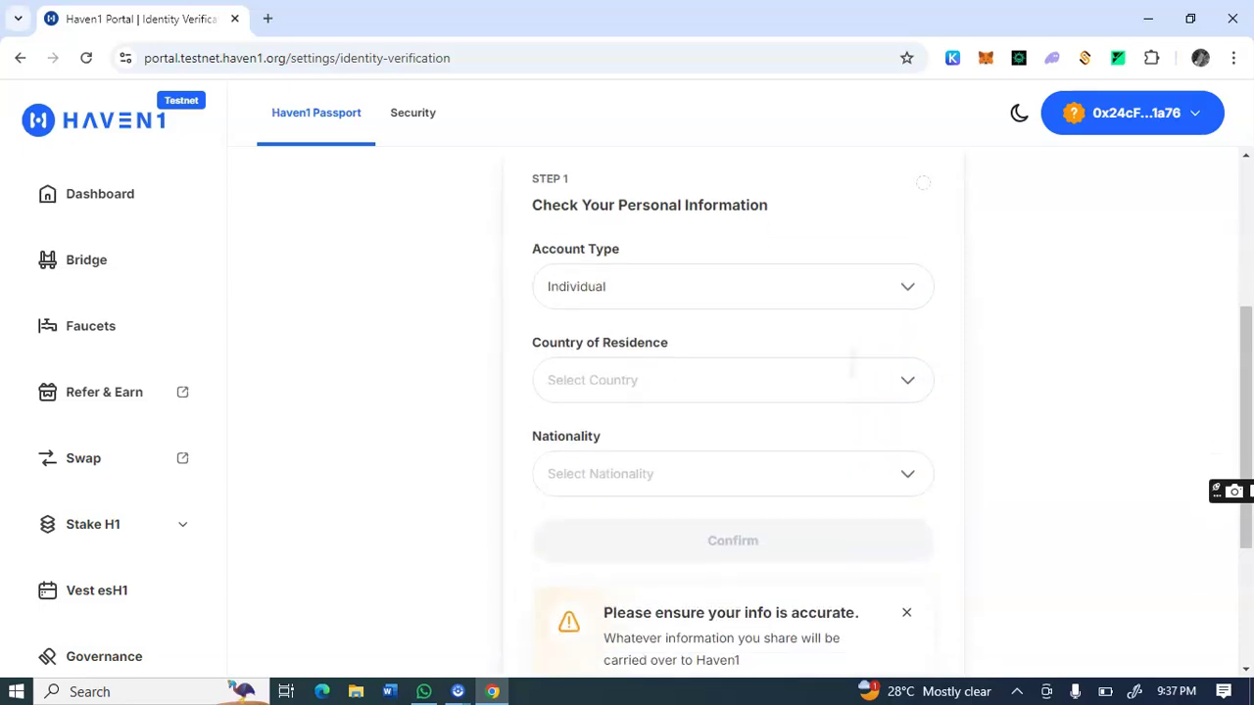
pyautogui.click(906, 381)
pyautogui.click(722, 356)
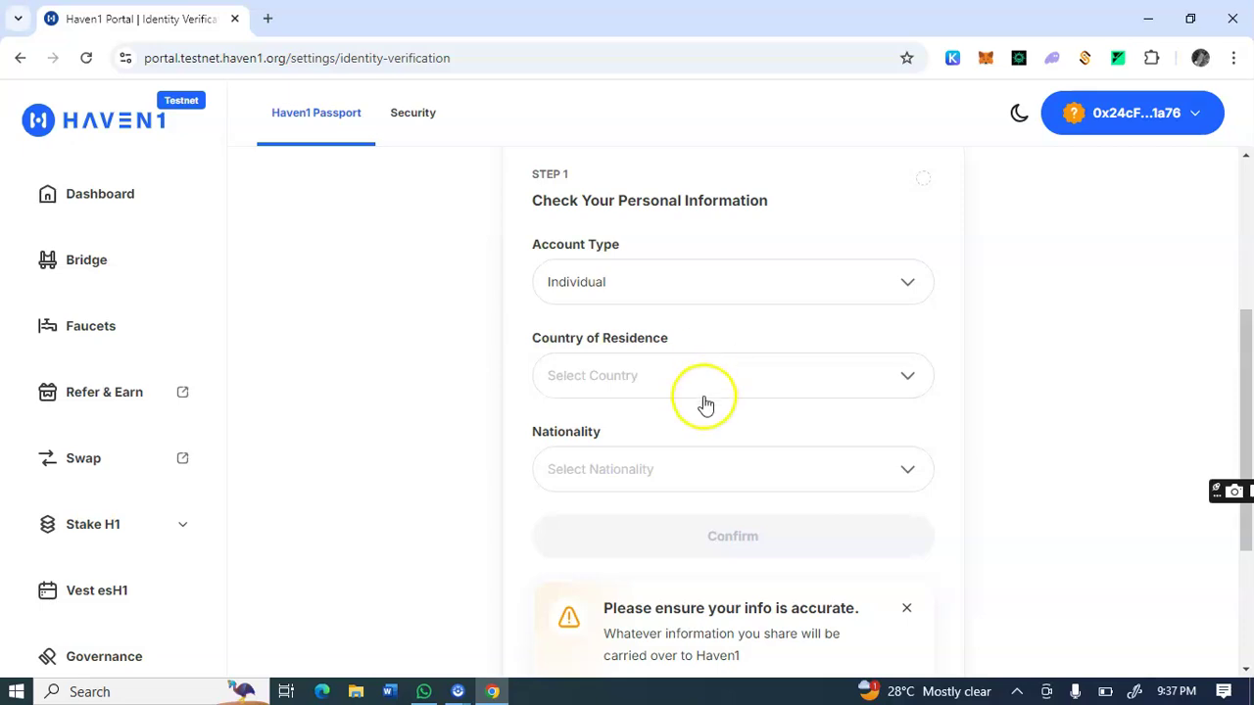
pyautogui.click(704, 381)
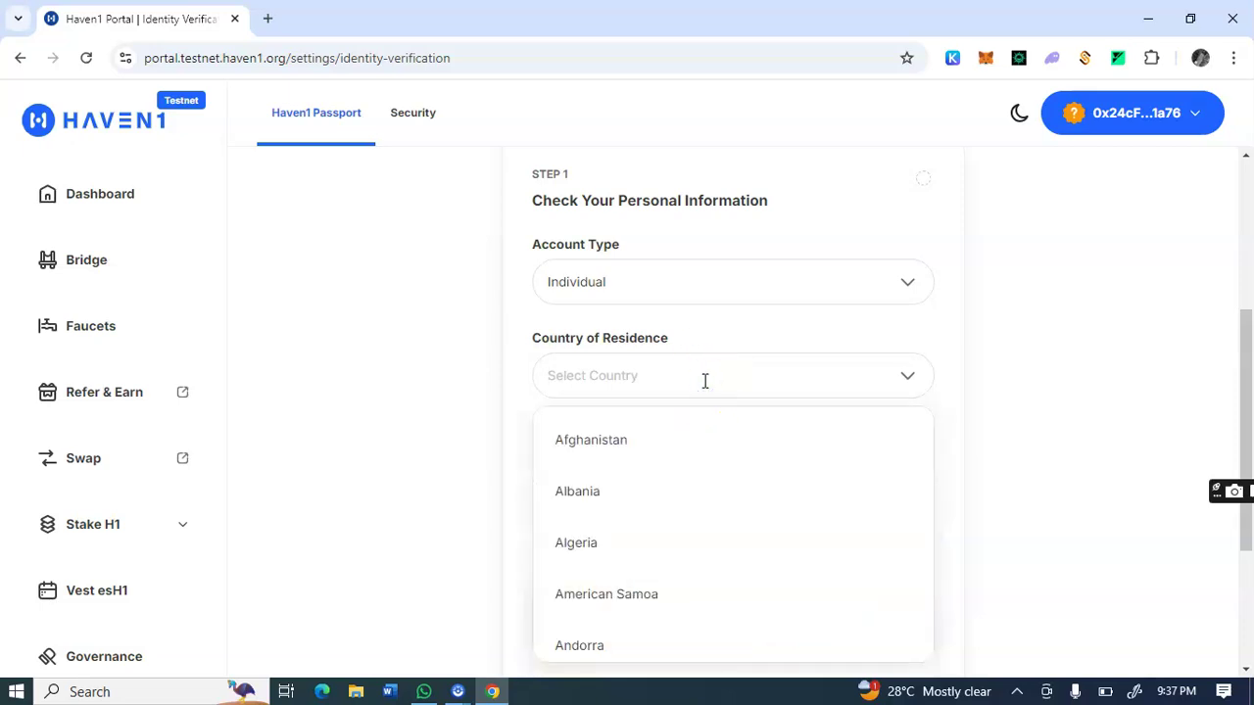
pyautogui.write('NIG')
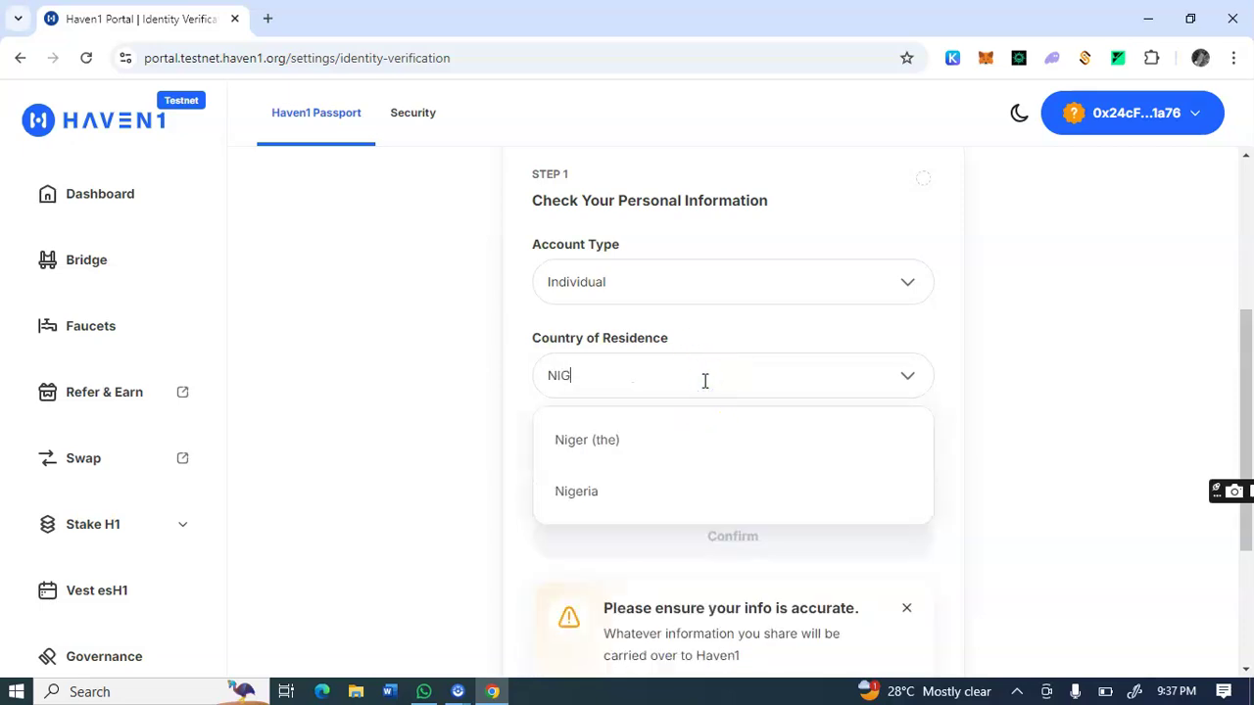
pyautogui.click(582, 487)
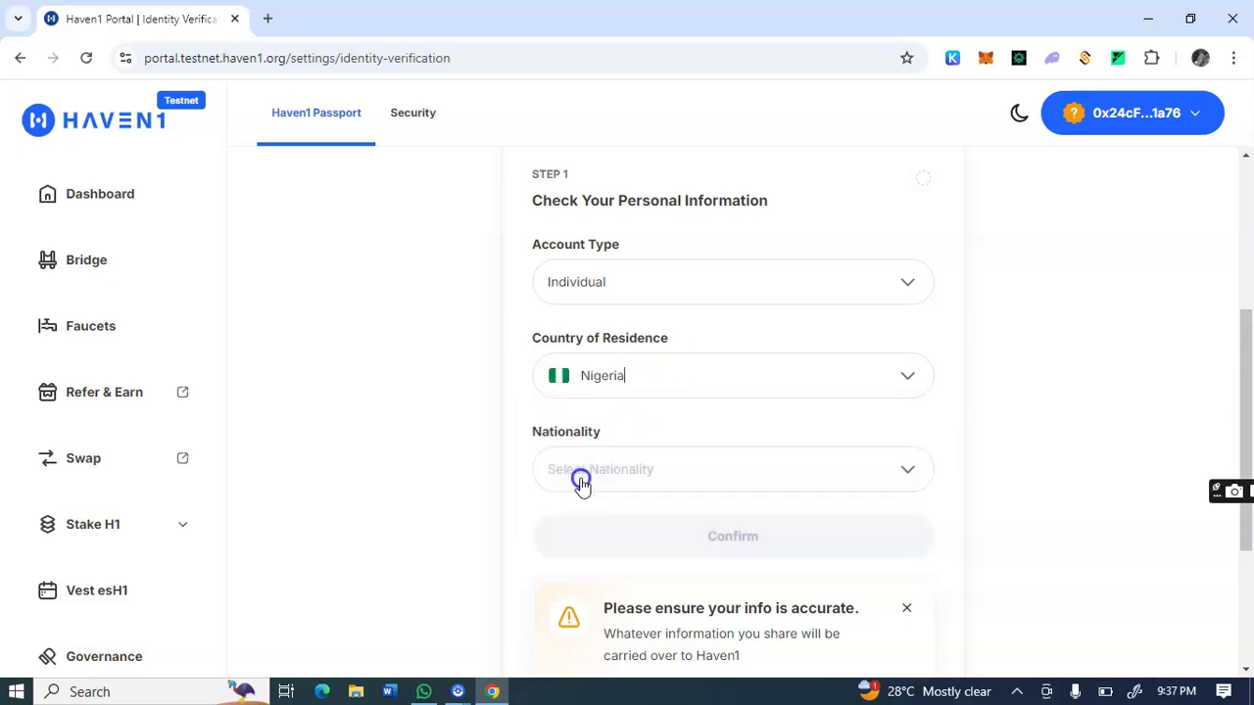
# Set nationality to Nigeria and confirm the personal information
pyautogui.click(909, 471)
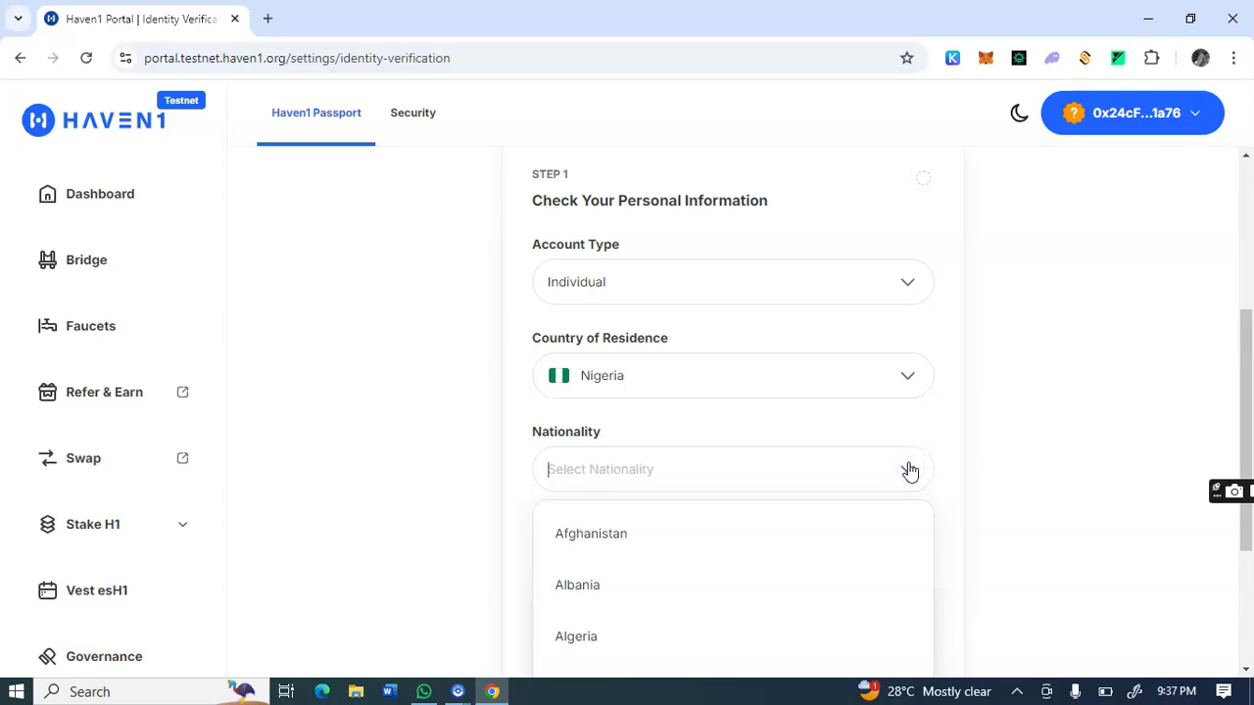
pyautogui.write('NIGER')
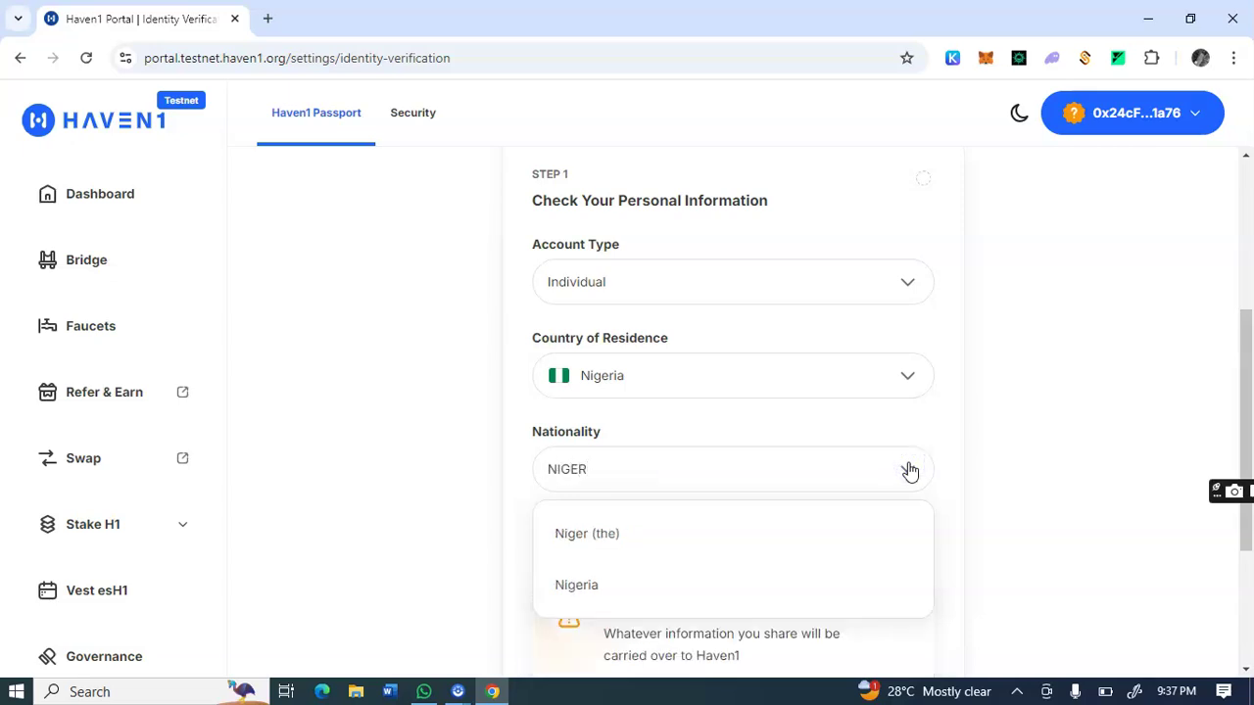
pyautogui.click(768, 592)
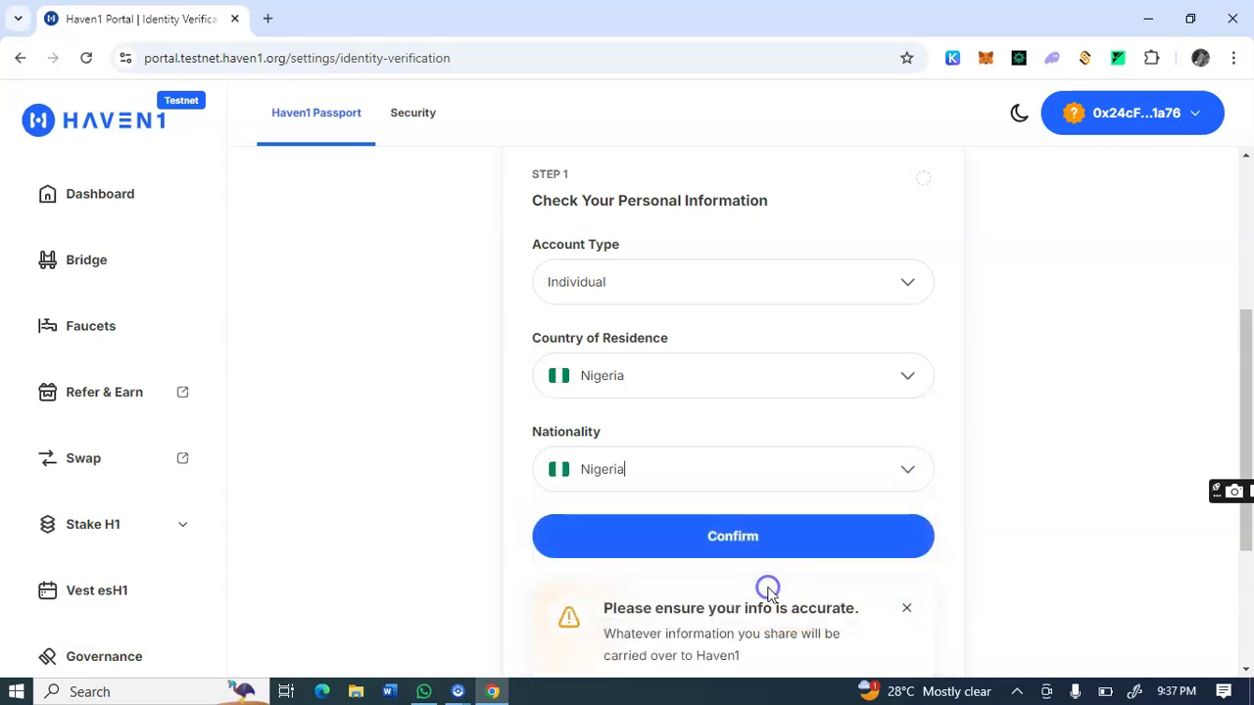
pyautogui.click(850, 530)
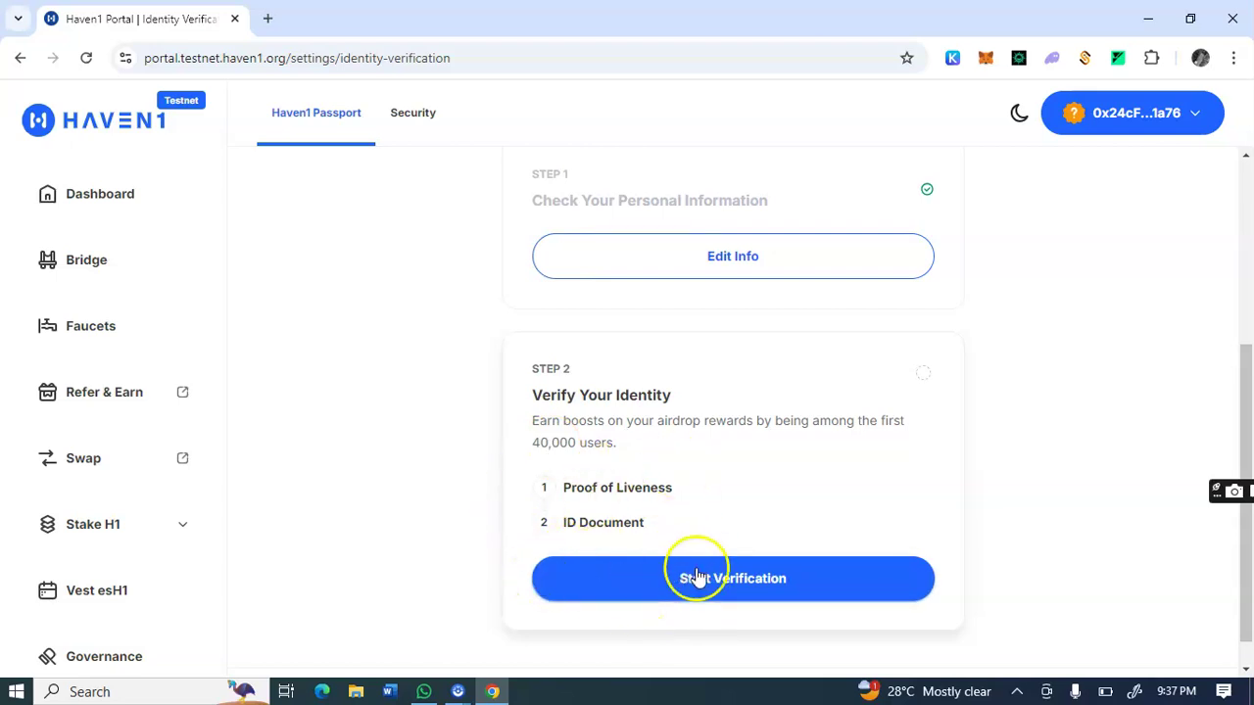
# Start verification and complete the liveness and ID-document checks
pyautogui.click(712, 578)
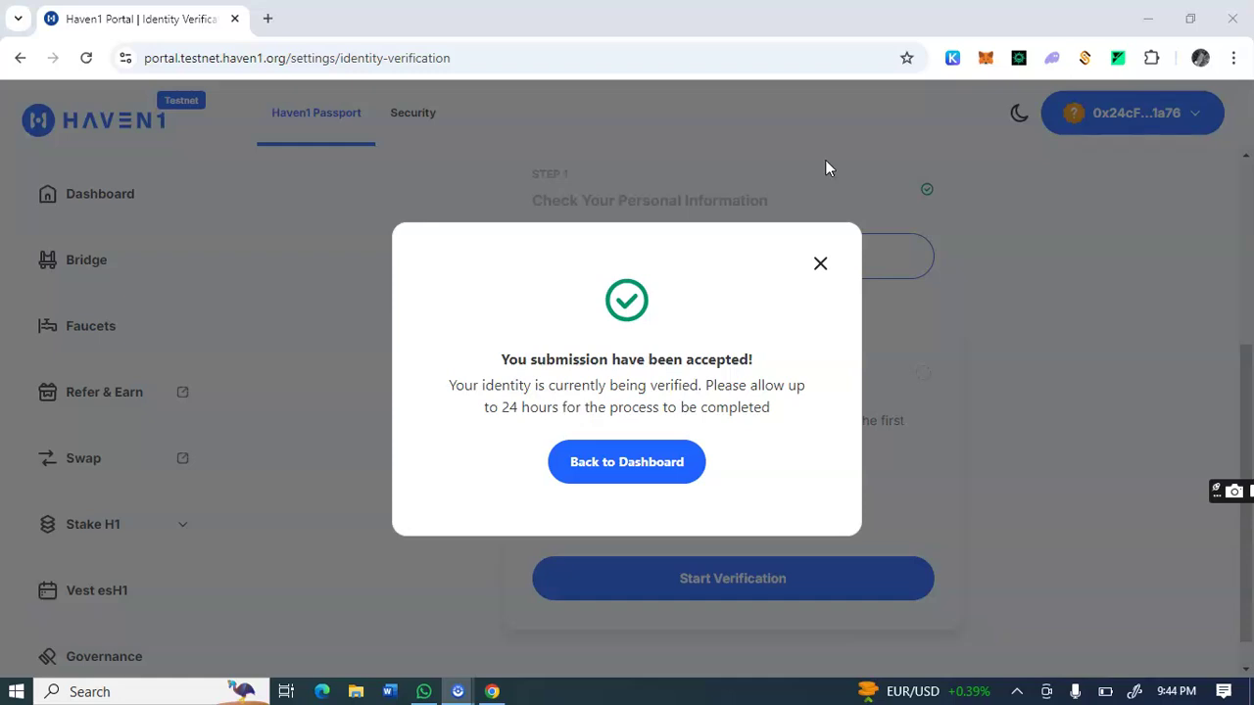
# Return to the portal dashboard and scroll through its cards
pyautogui.click(635, 457)
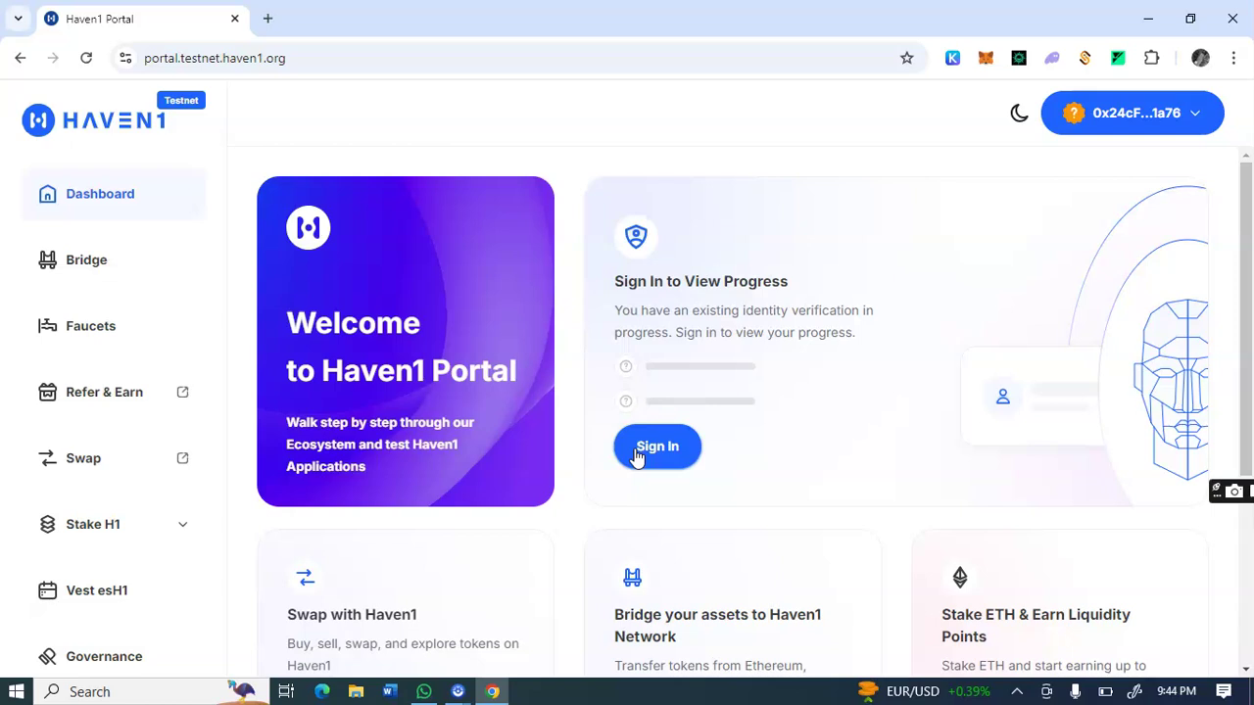
pyautogui.scroll(-5, 635, 456)
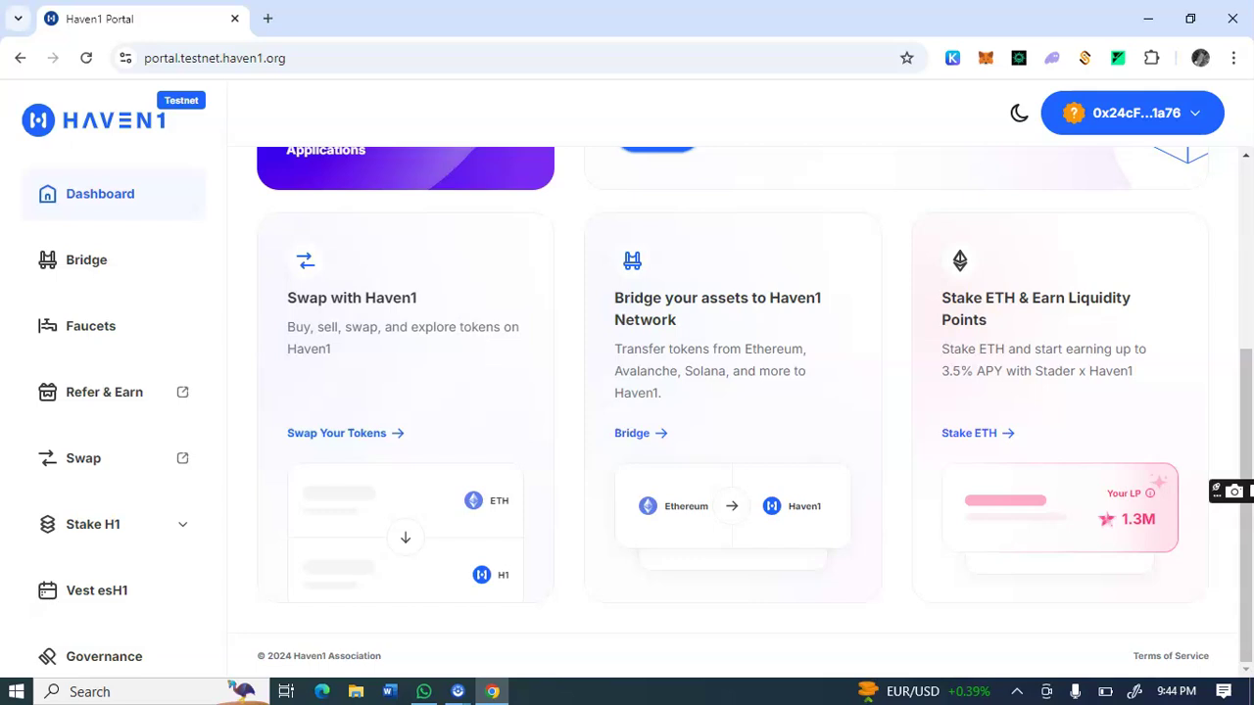
pyautogui.scroll(5, 733, 412)
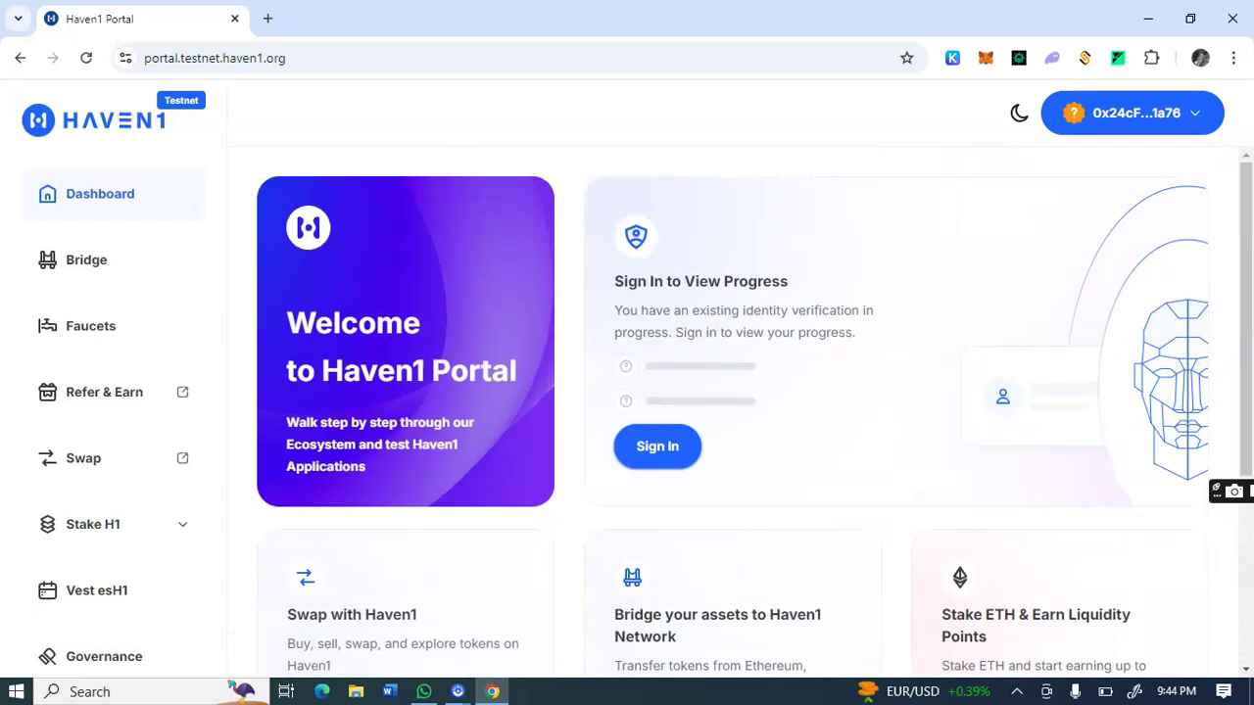
pyautogui.scroll(-3, 733, 411)
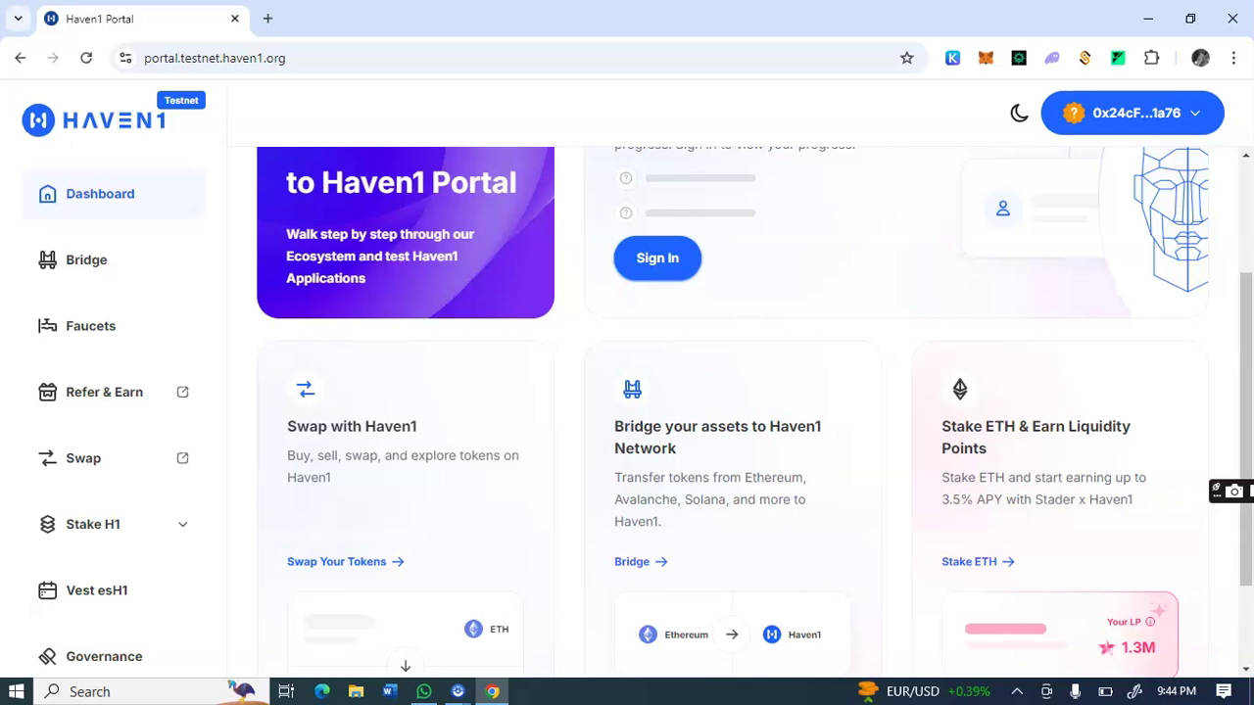
pyautogui.scroll(-2, 732, 412)
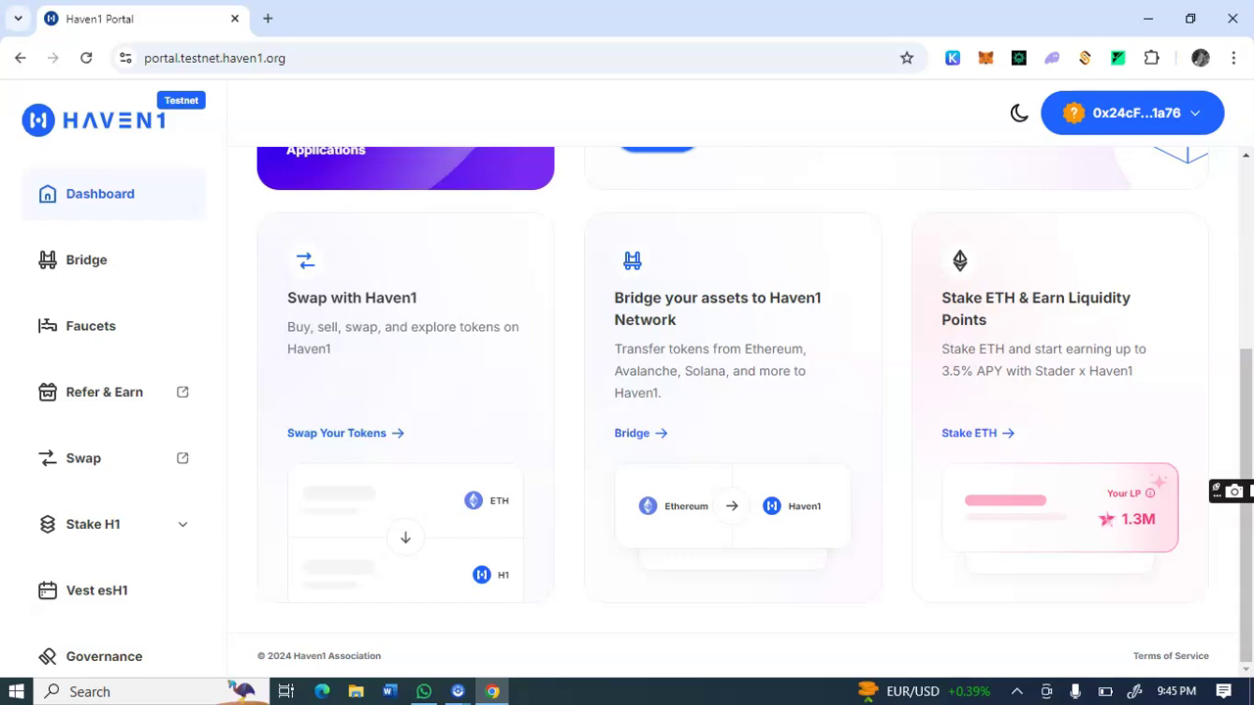
pyautogui.scroll(5, 733, 412)
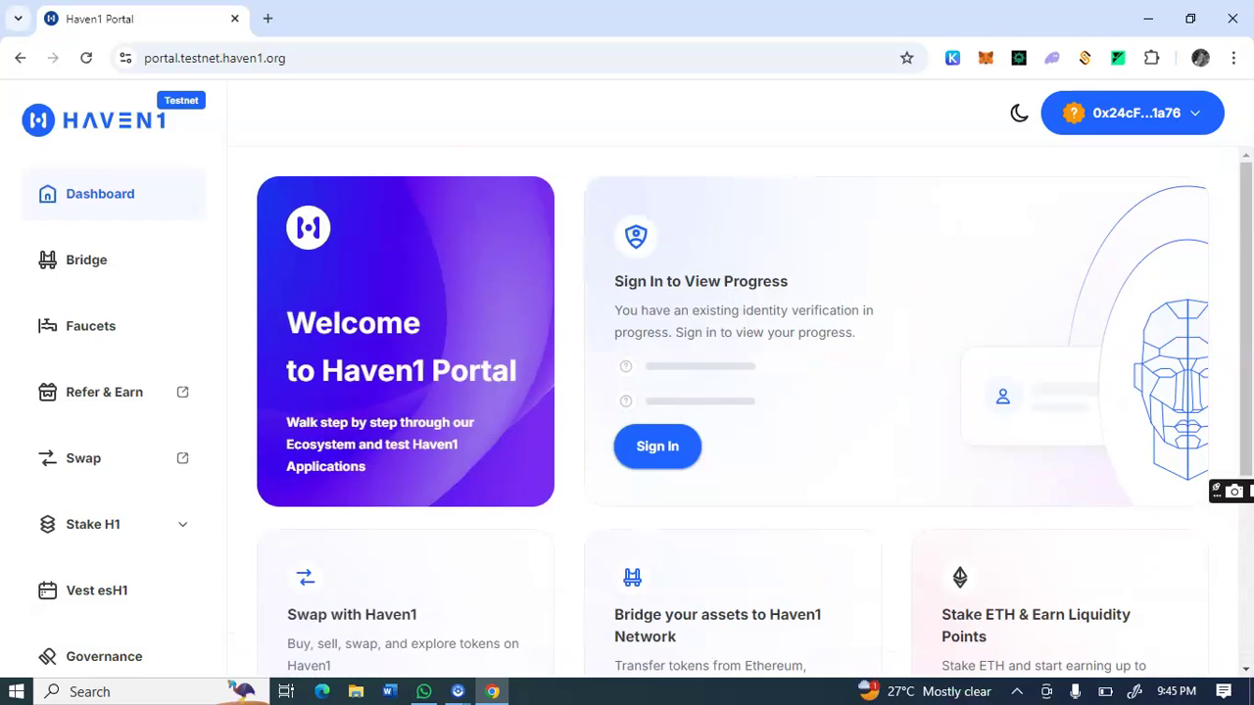
# Sign in with MetaMask from the progress card to view the verification status
pyautogui.click(669, 475)
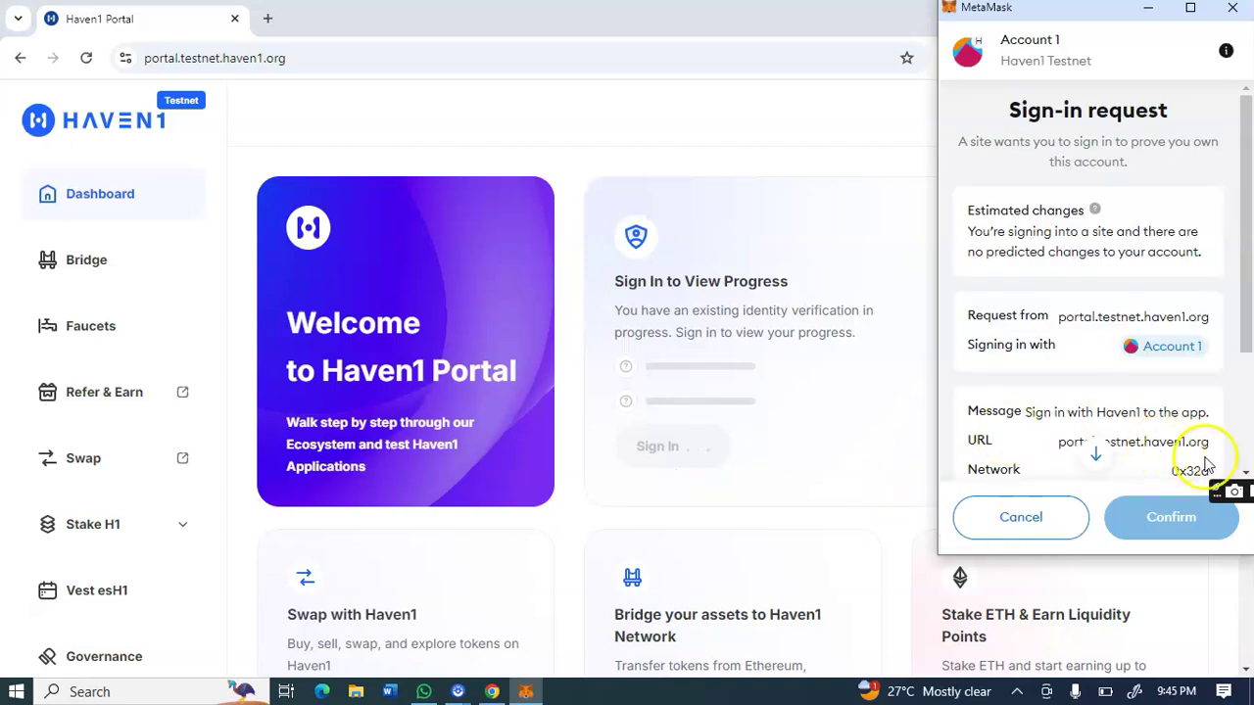
pyautogui.click(1245, 472)
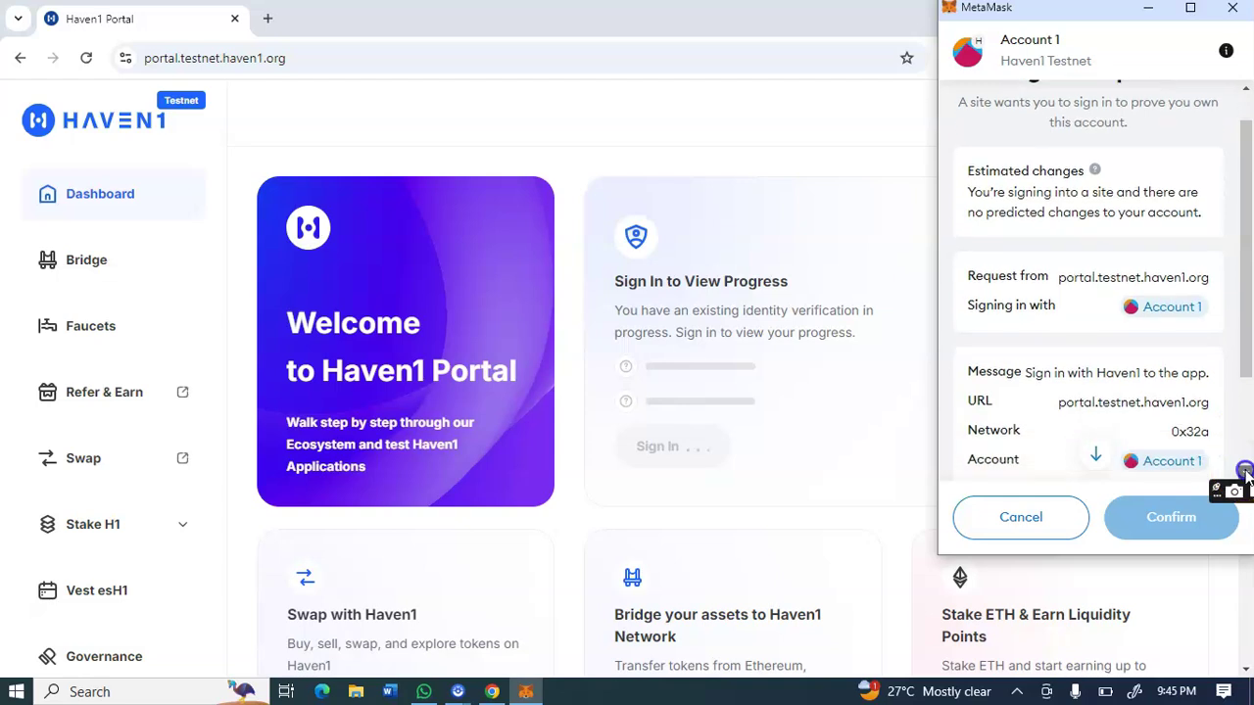
pyautogui.click(1153, 520)
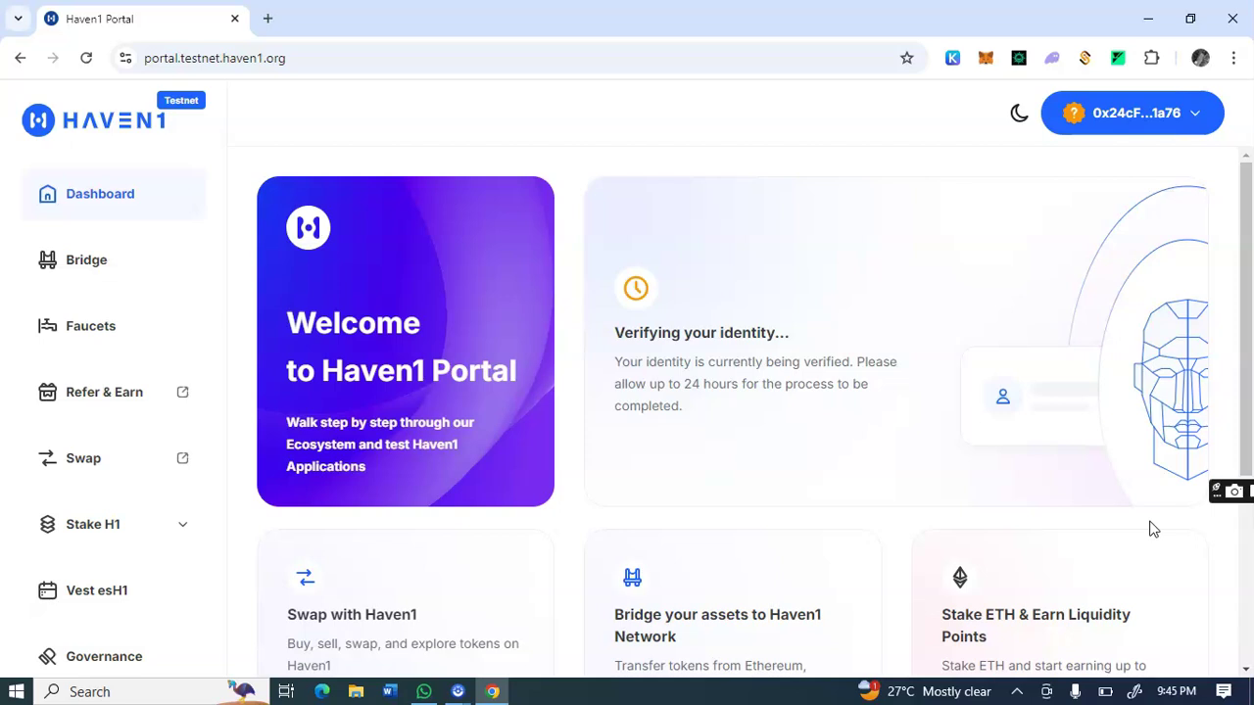
pyautogui.scroll(-2, 1154, 529)
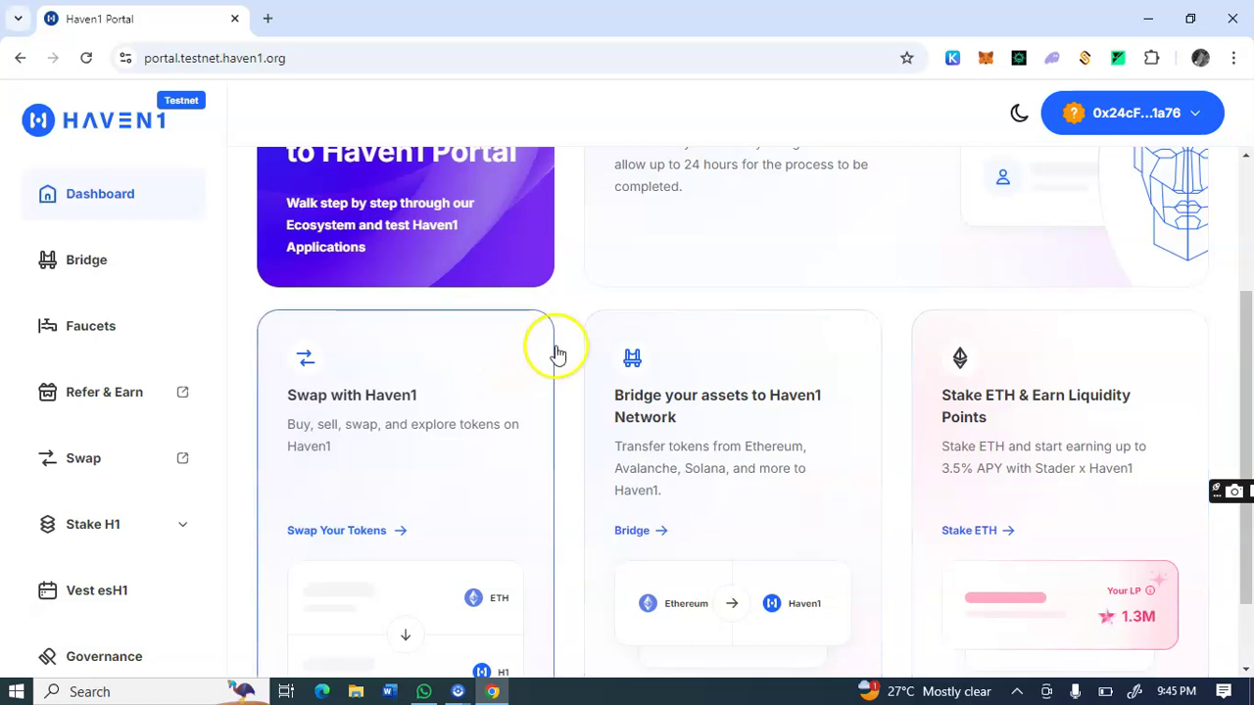
# Claim Sepolia USDT, switching MetaMask to Sepolia and confirming the mint transaction
pyautogui.click(97, 328)
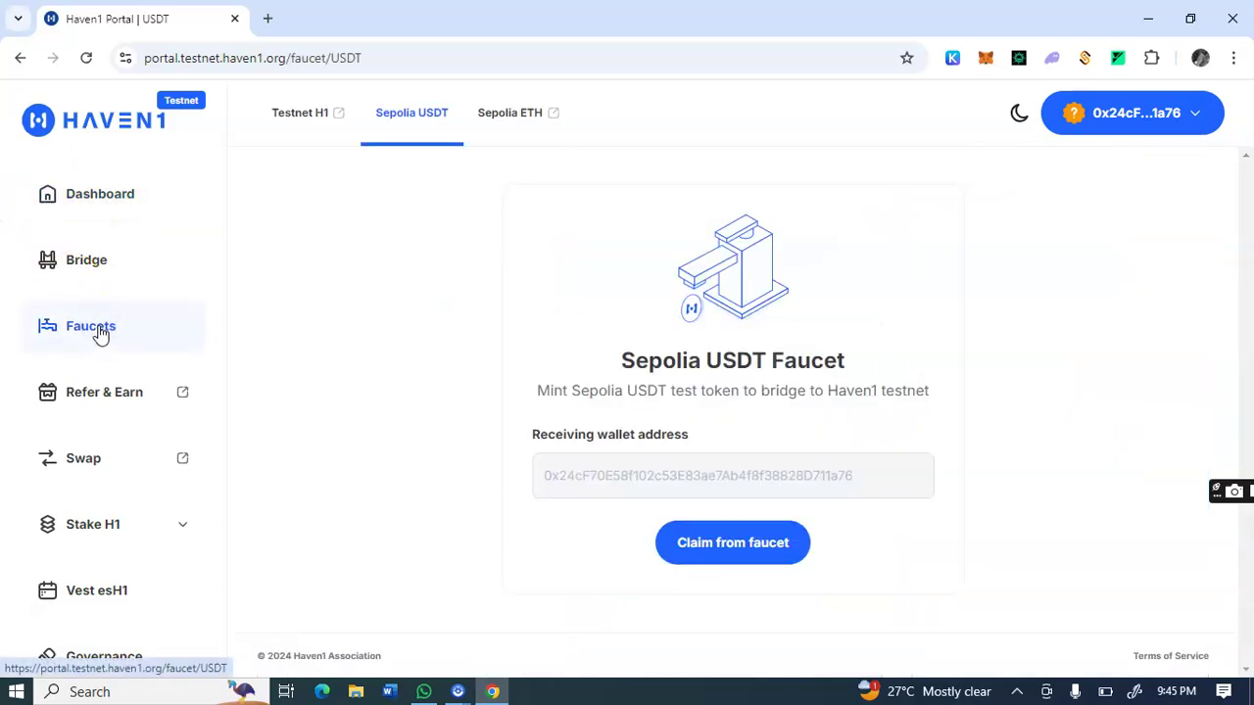
pyautogui.click(751, 543)
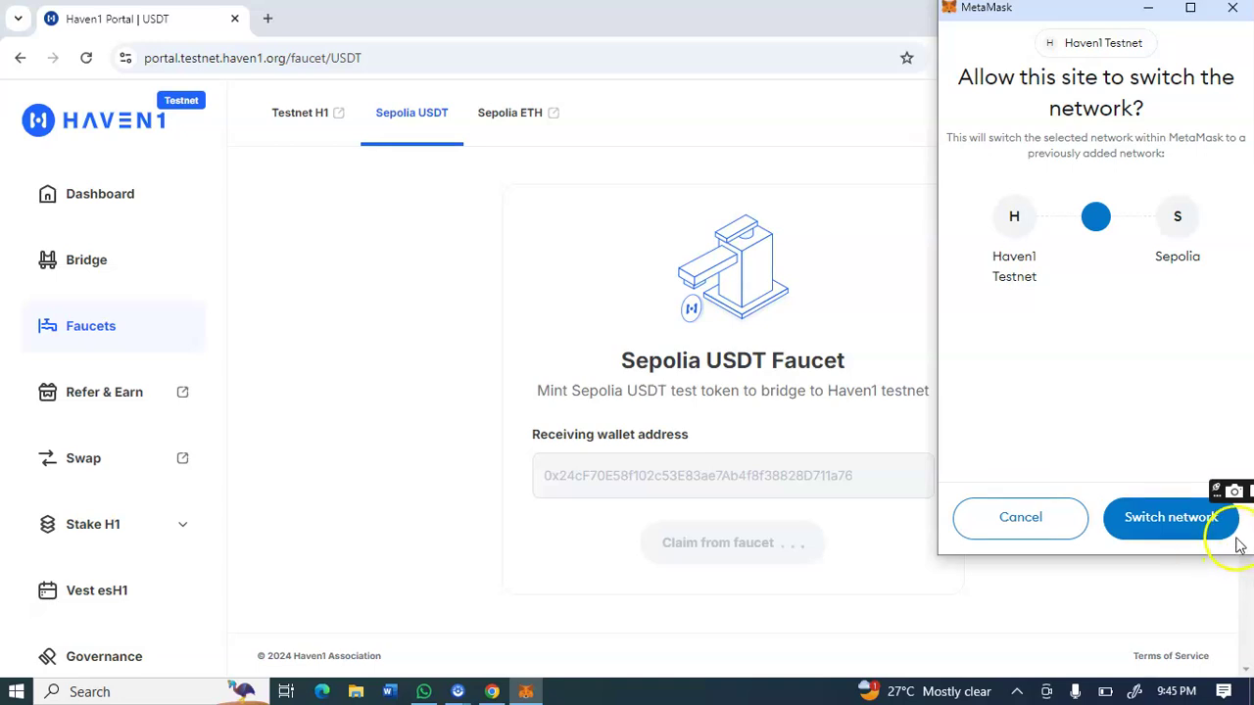
pyautogui.click(1200, 517)
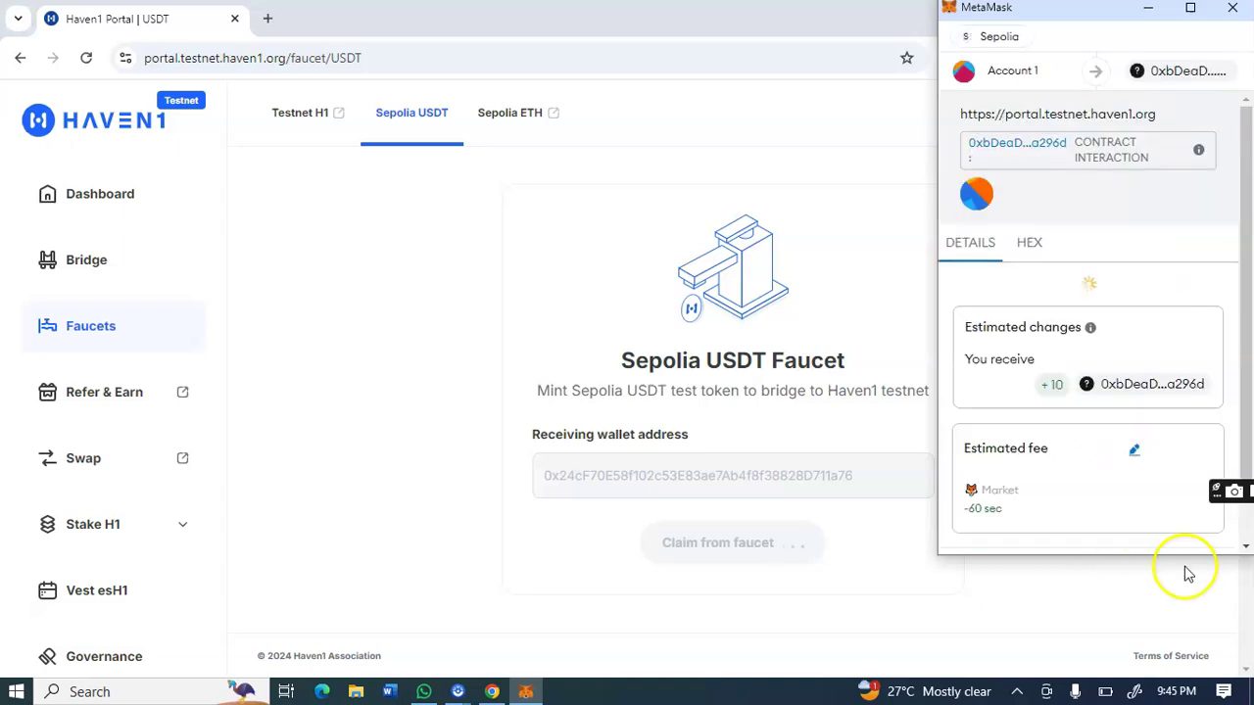
pyautogui.scroll(-3, 1240, 545)
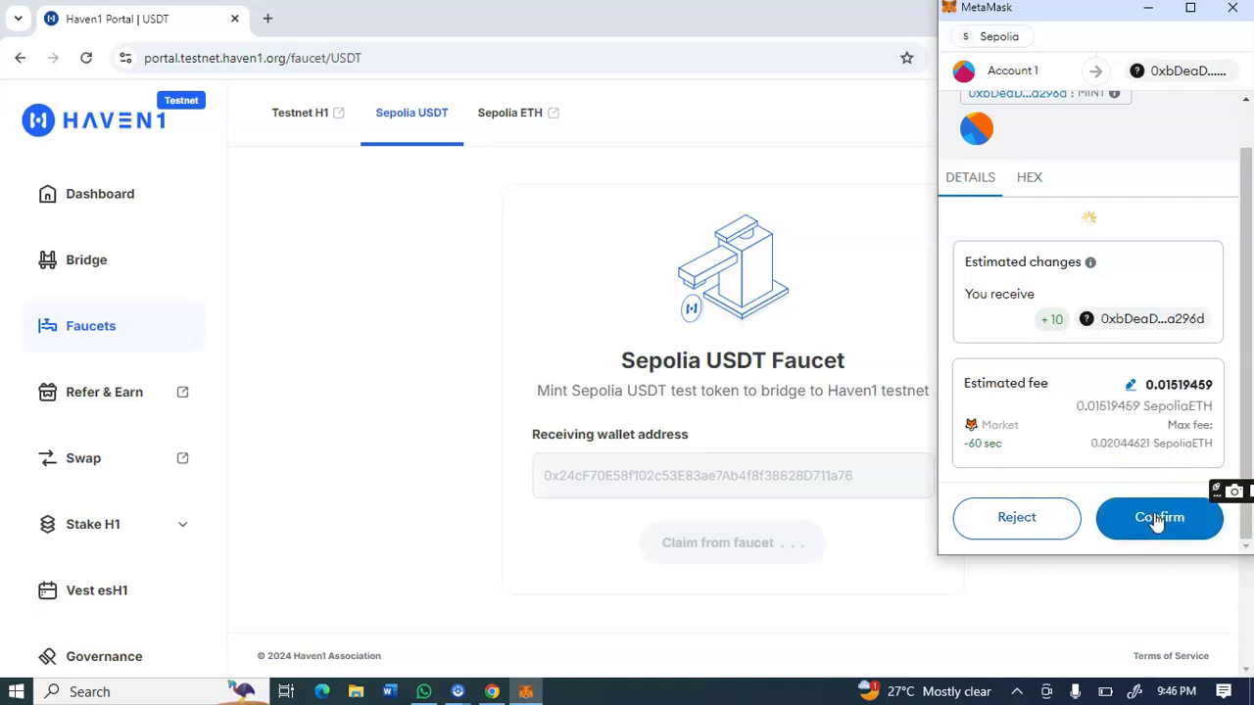
pyautogui.click(1173, 519)
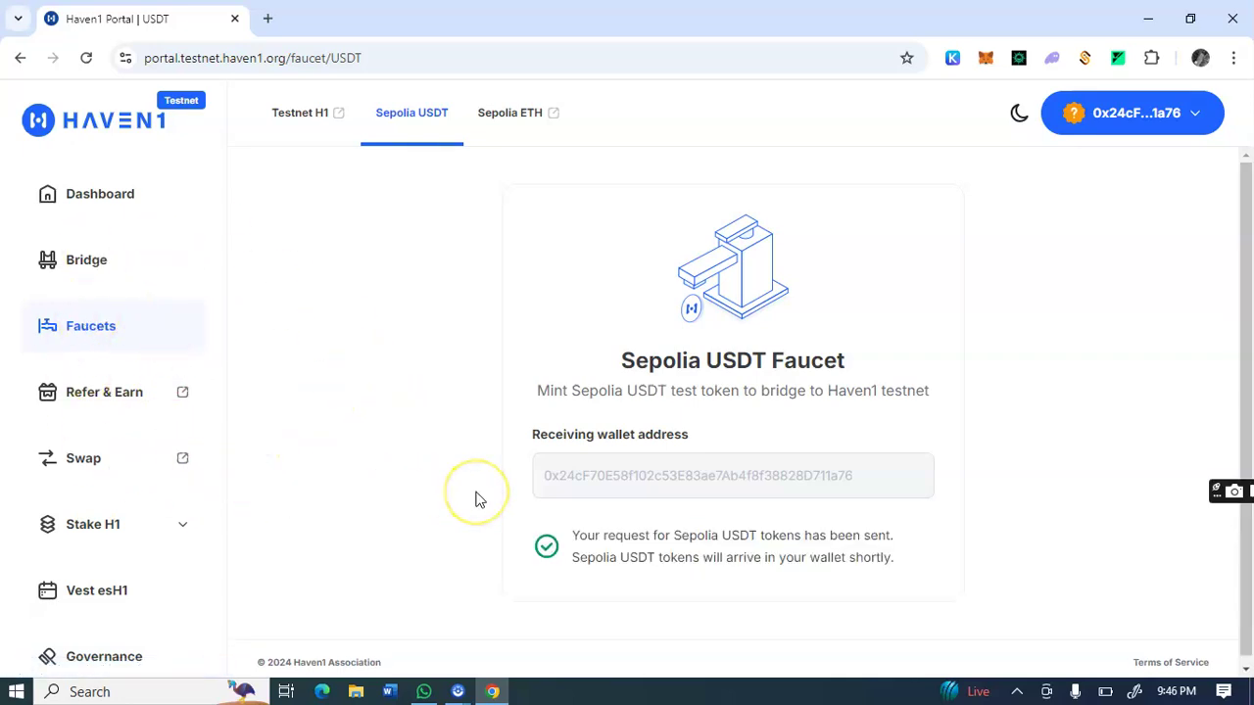
pyautogui.scroll(-1, 475, 500)
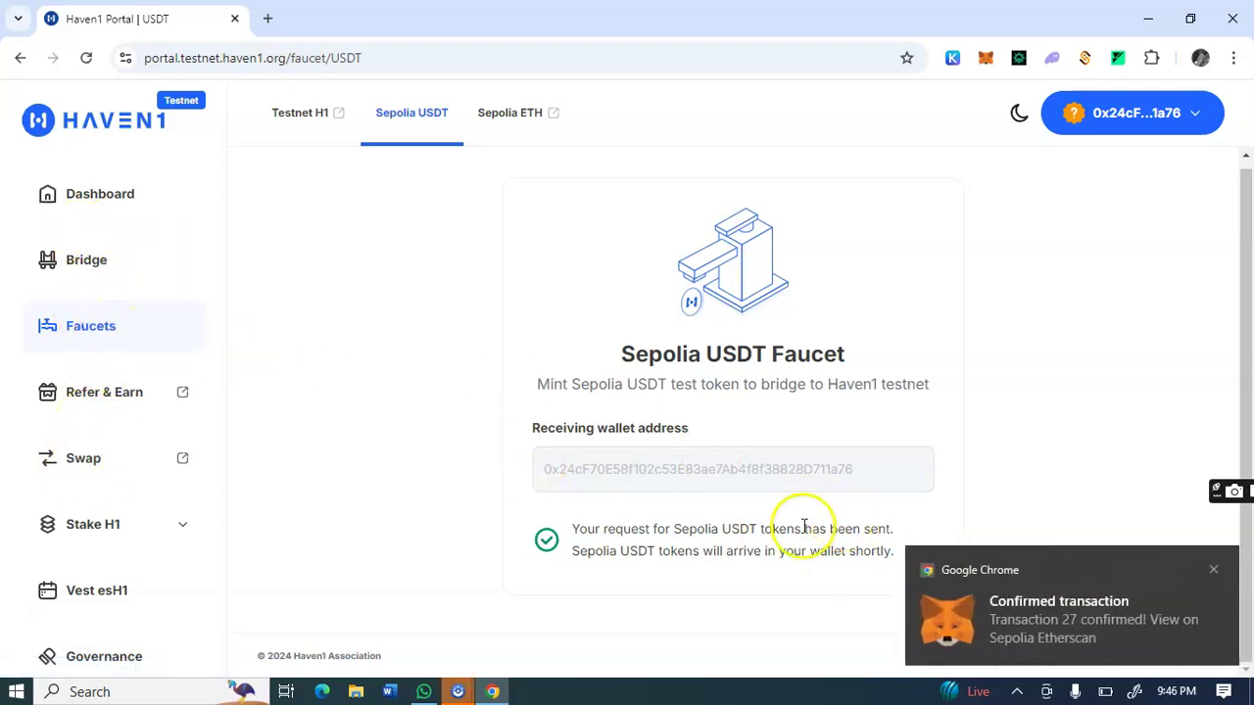
# Open Haven1 Swap from the portal sidebar and connect MetaMask, approving the account and permissions
pyautogui.click(82, 466)
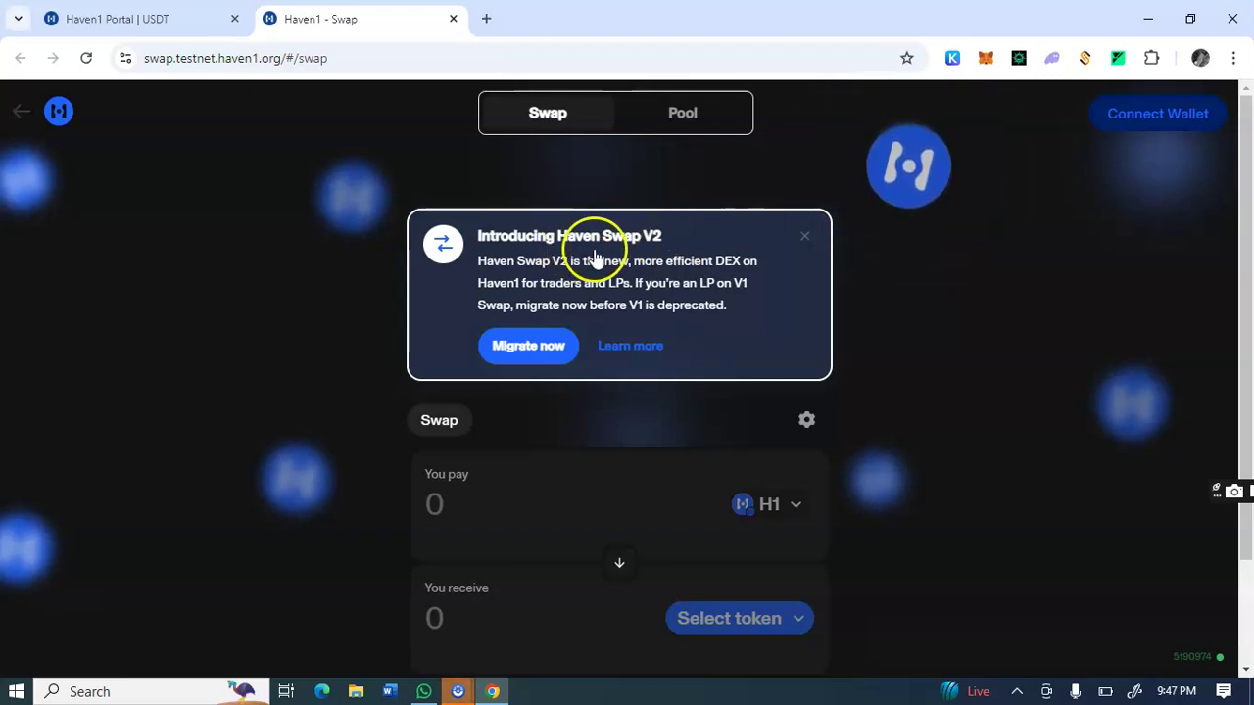
pyautogui.click(1177, 113)
pyautogui.click(1075, 176)
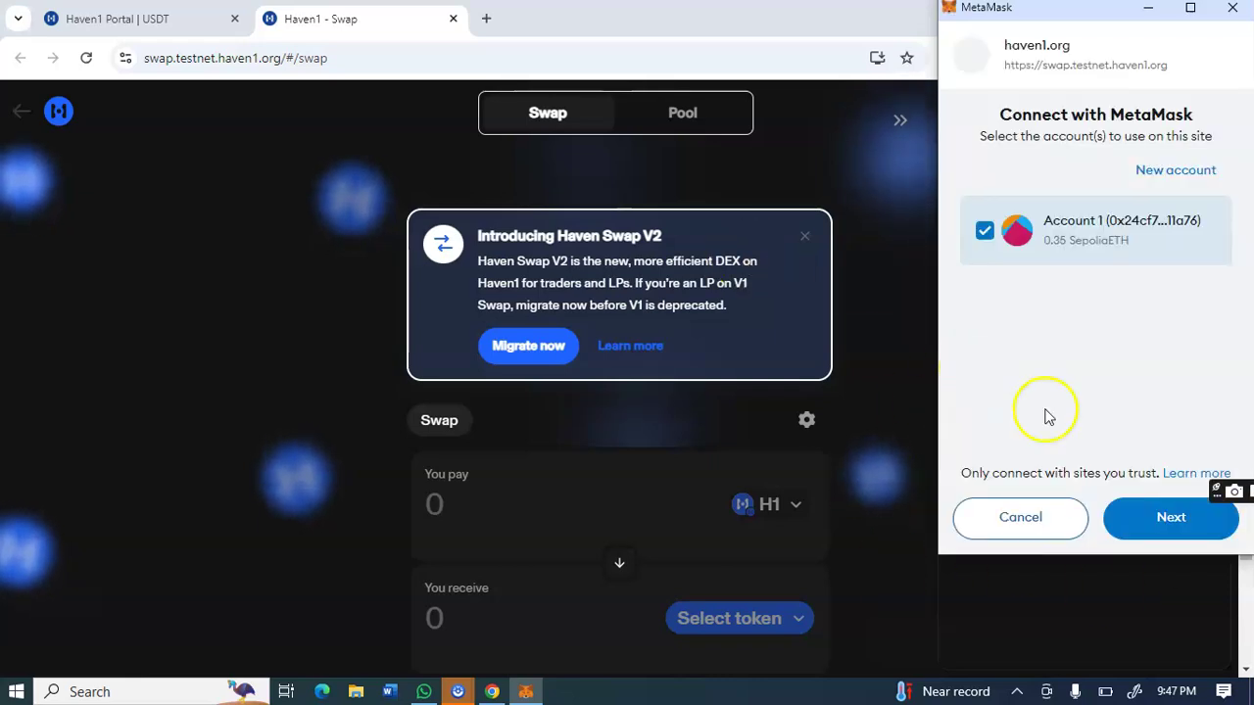
pyautogui.click(1143, 524)
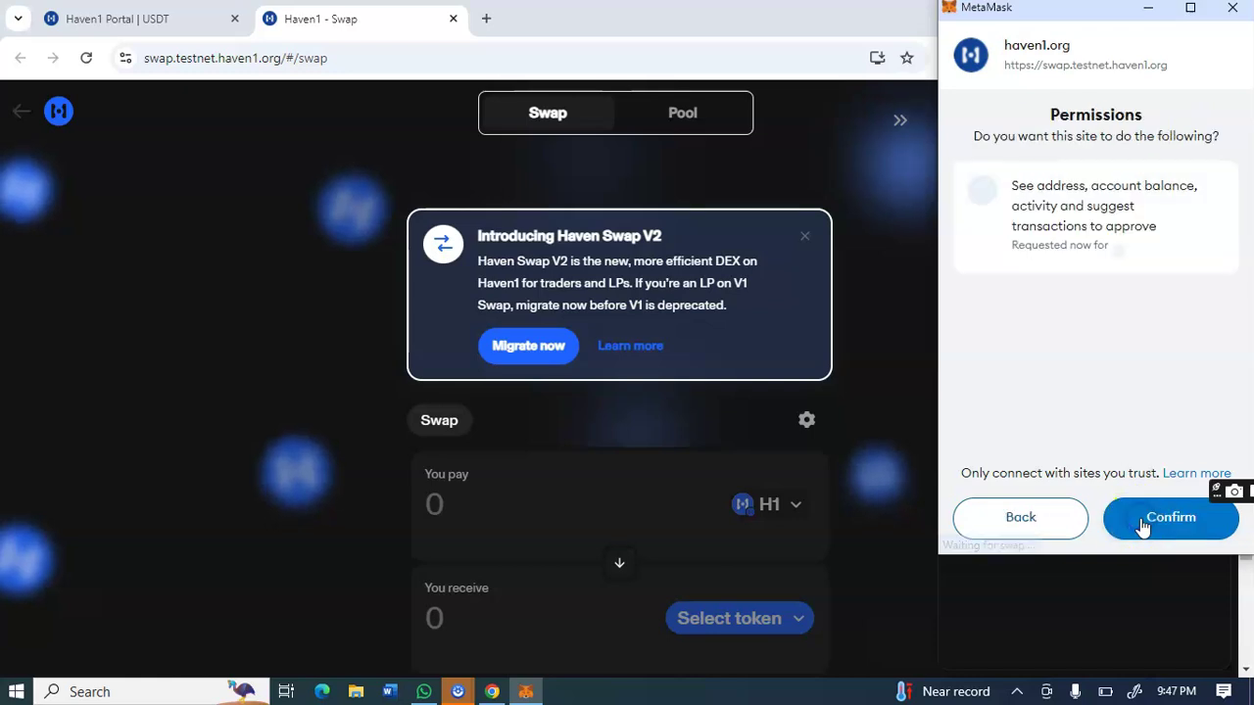
pyautogui.click(1142, 522)
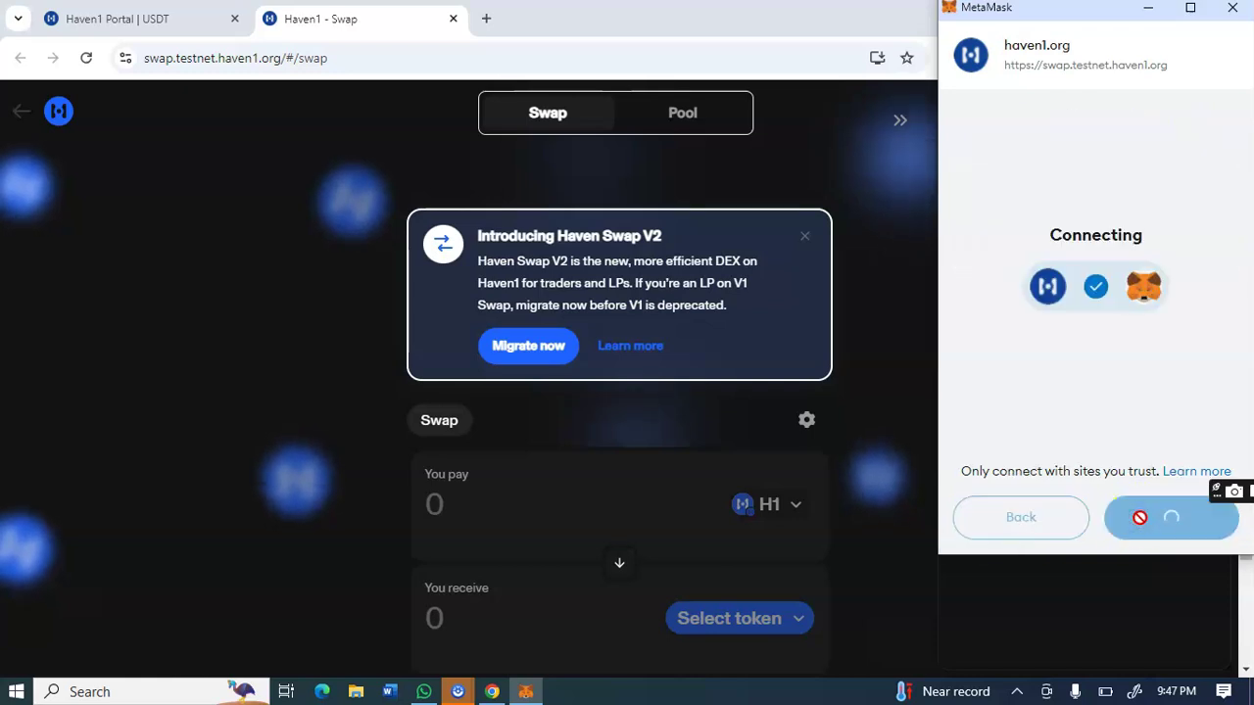
pyautogui.click(1143, 525)
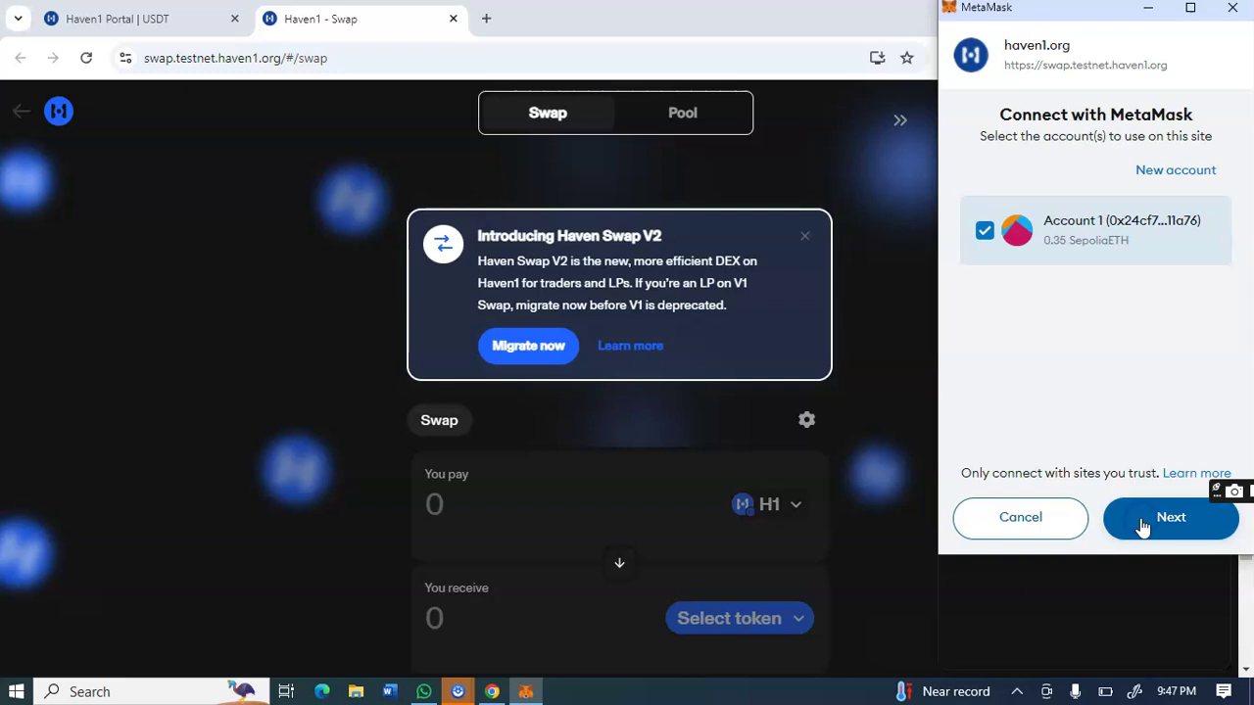
pyautogui.click(1141, 522)
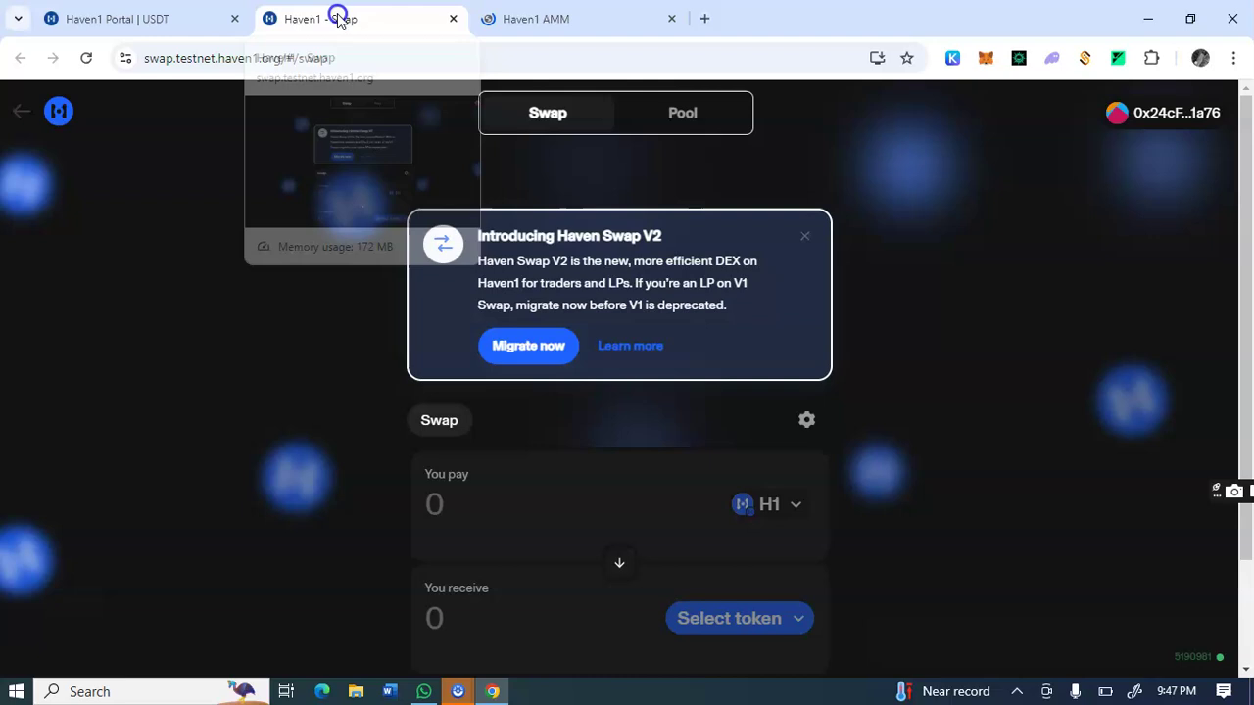
# Dismiss the Haven Swap V2 banner and switch MetaMask from Sepolia to Haven1 Testnet, re-approving the connection
pyautogui.click(607, 115)
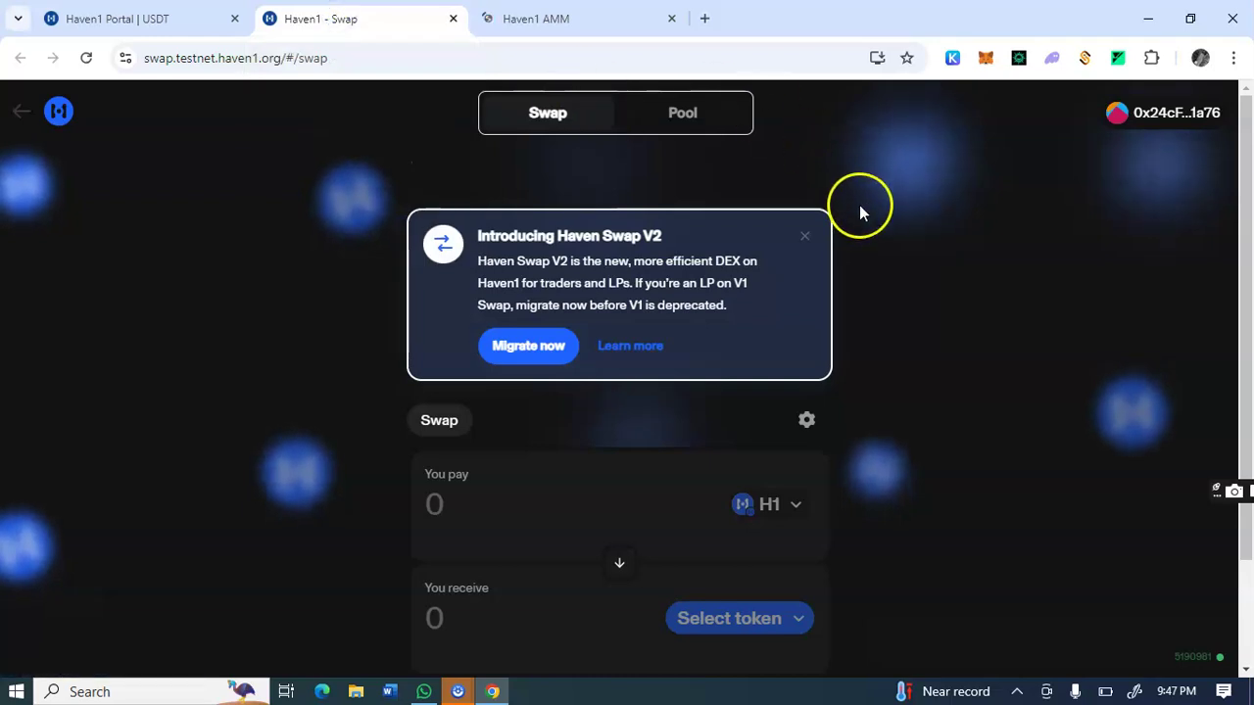
pyautogui.click(803, 239)
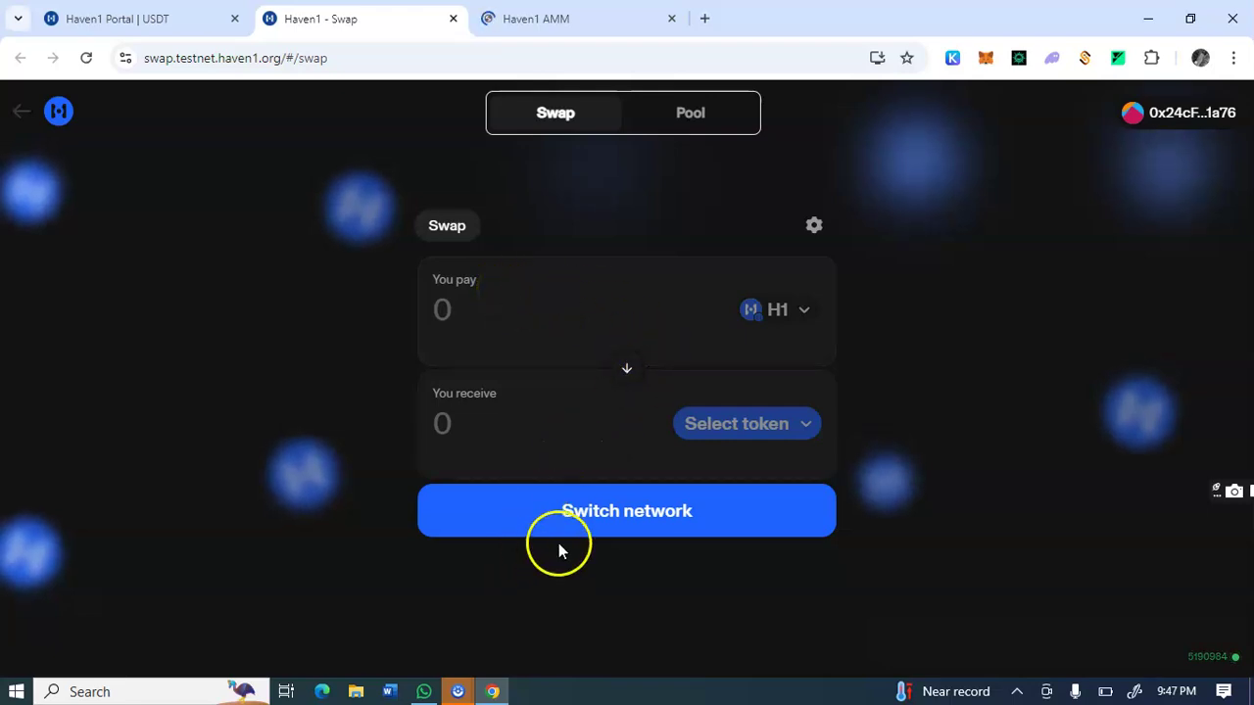
pyautogui.click(587, 514)
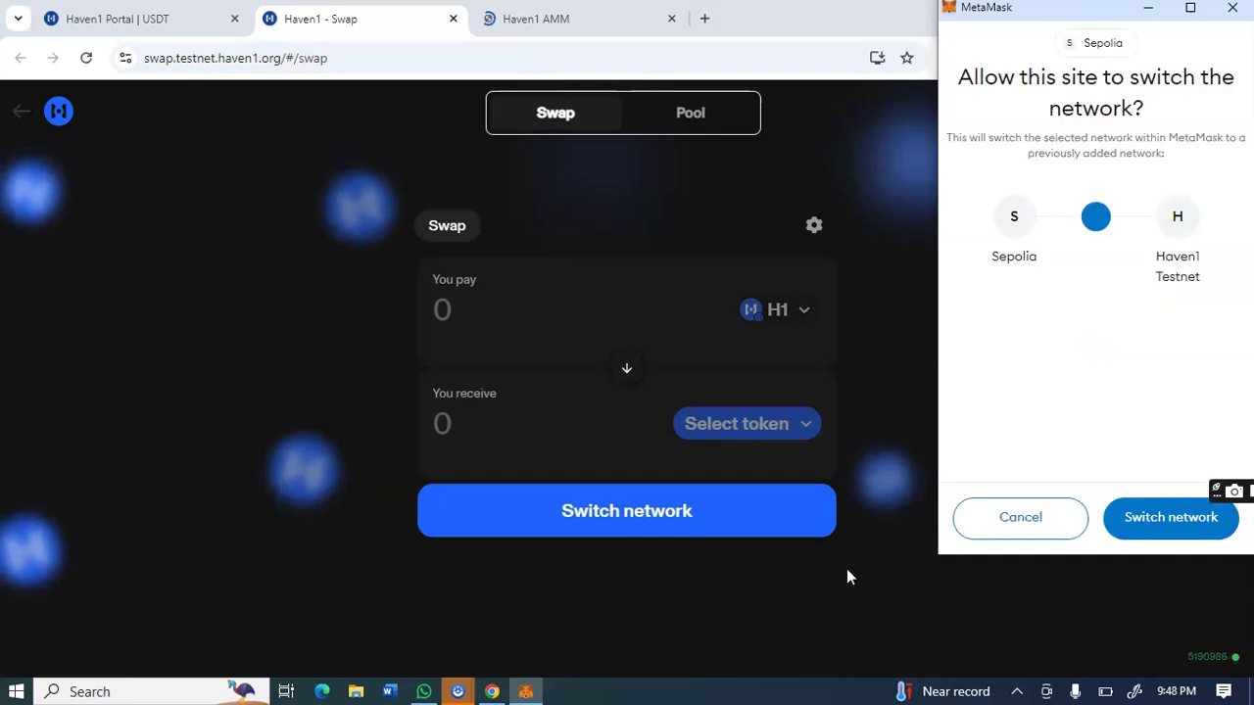
pyautogui.click(1190, 517)
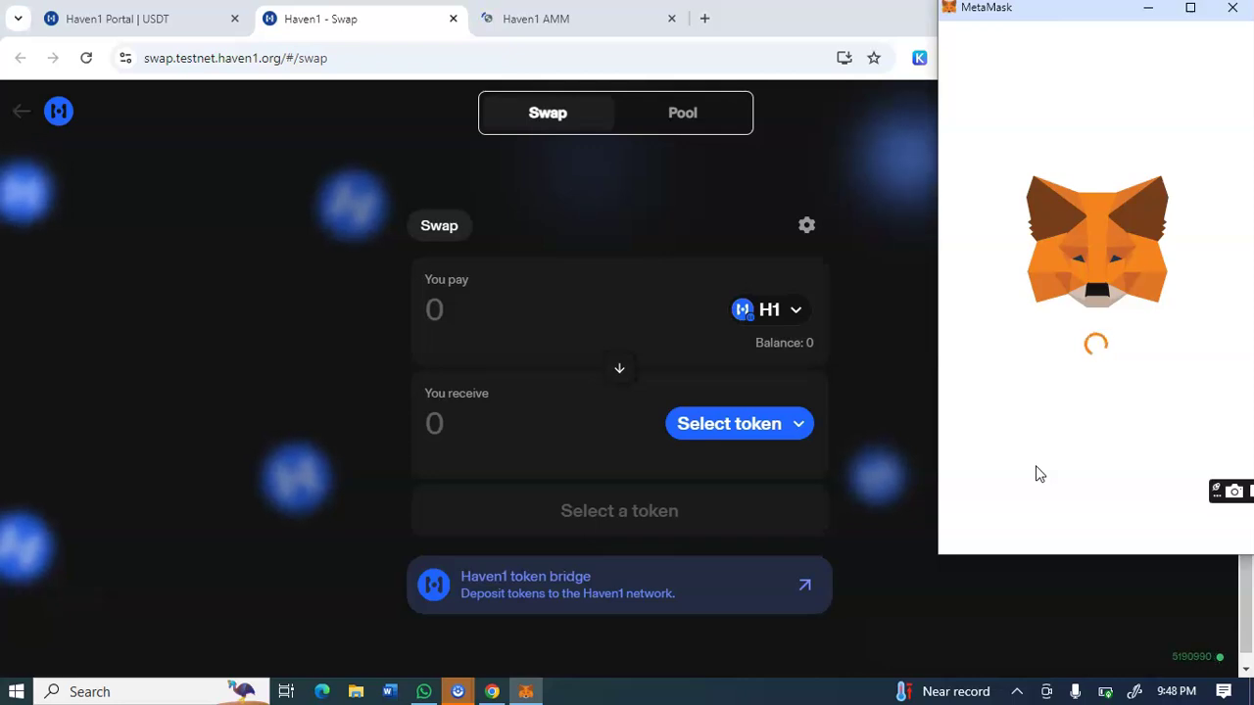
pyautogui.click(1199, 520)
pyautogui.click(1198, 519)
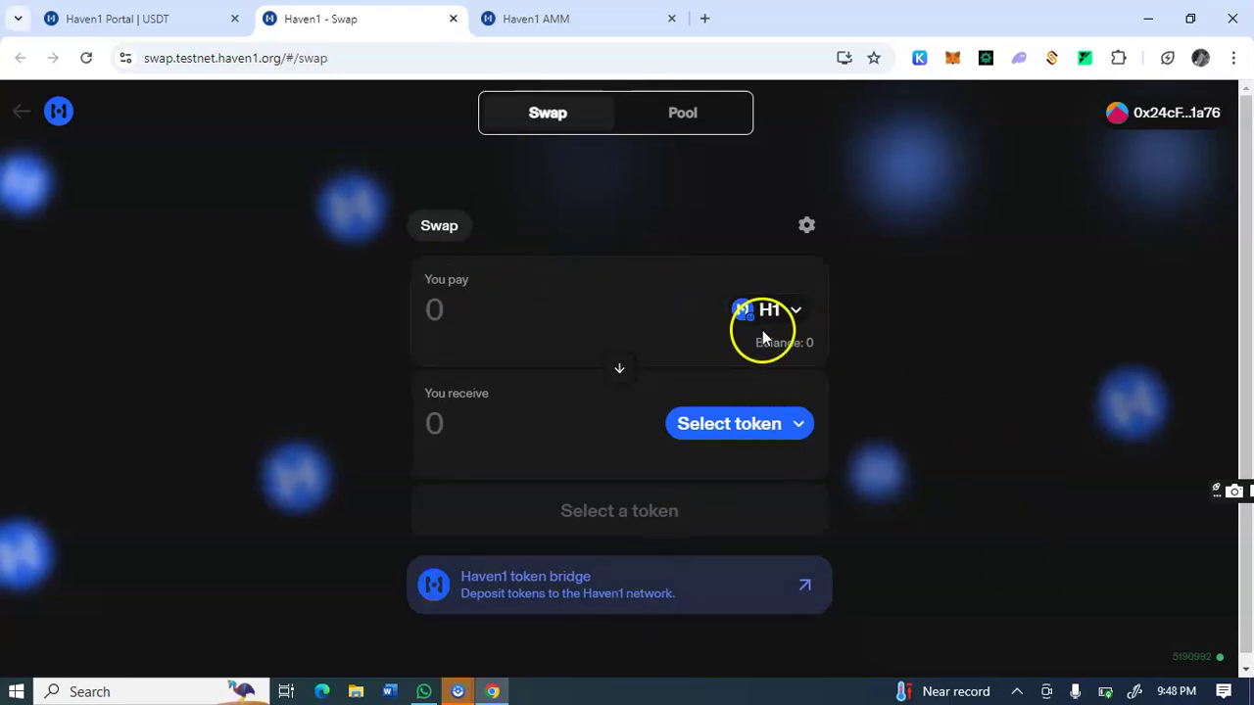
# Choose hUSDT as the receive token, reload the page, and choose hUSDT again
pyautogui.click(794, 424)
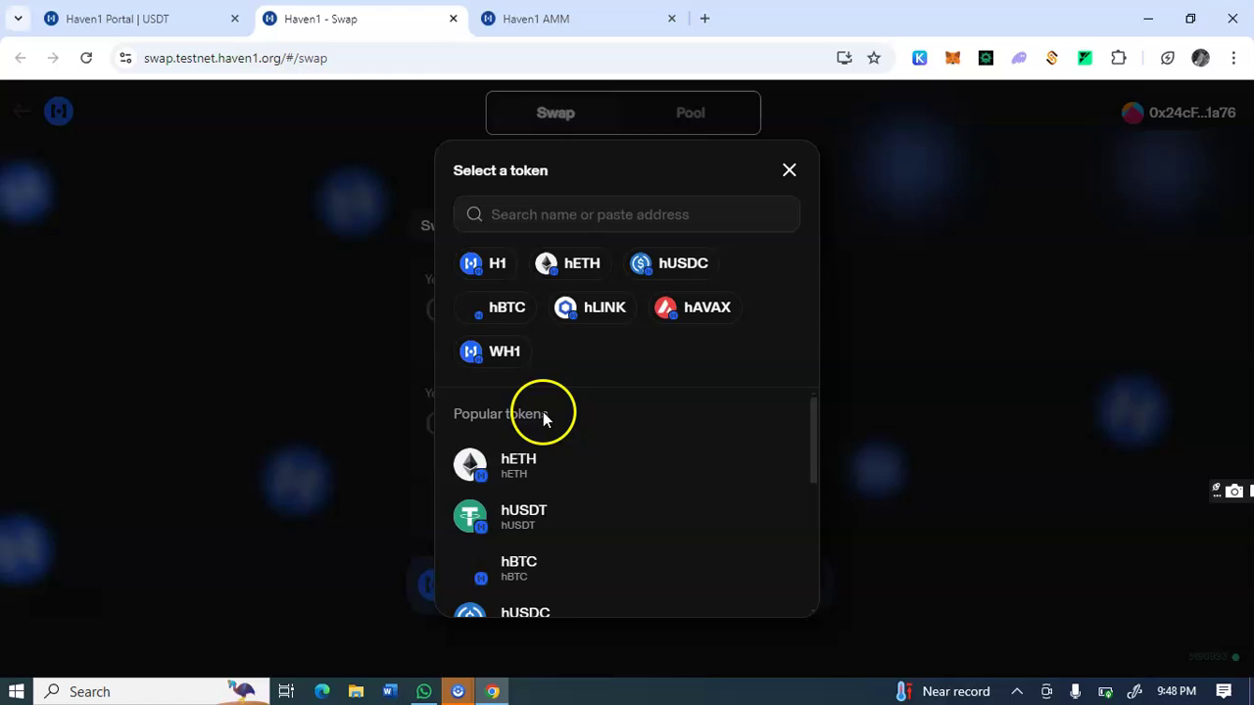
pyautogui.click(538, 513)
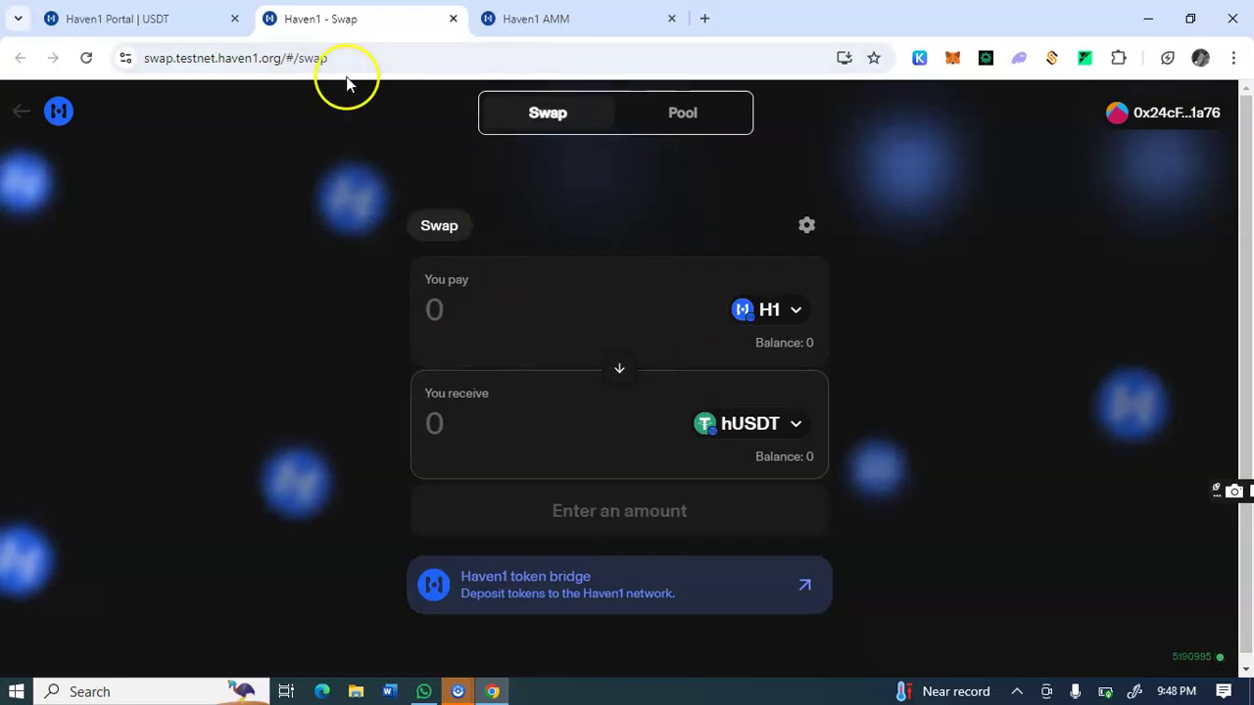
pyautogui.click(87, 59)
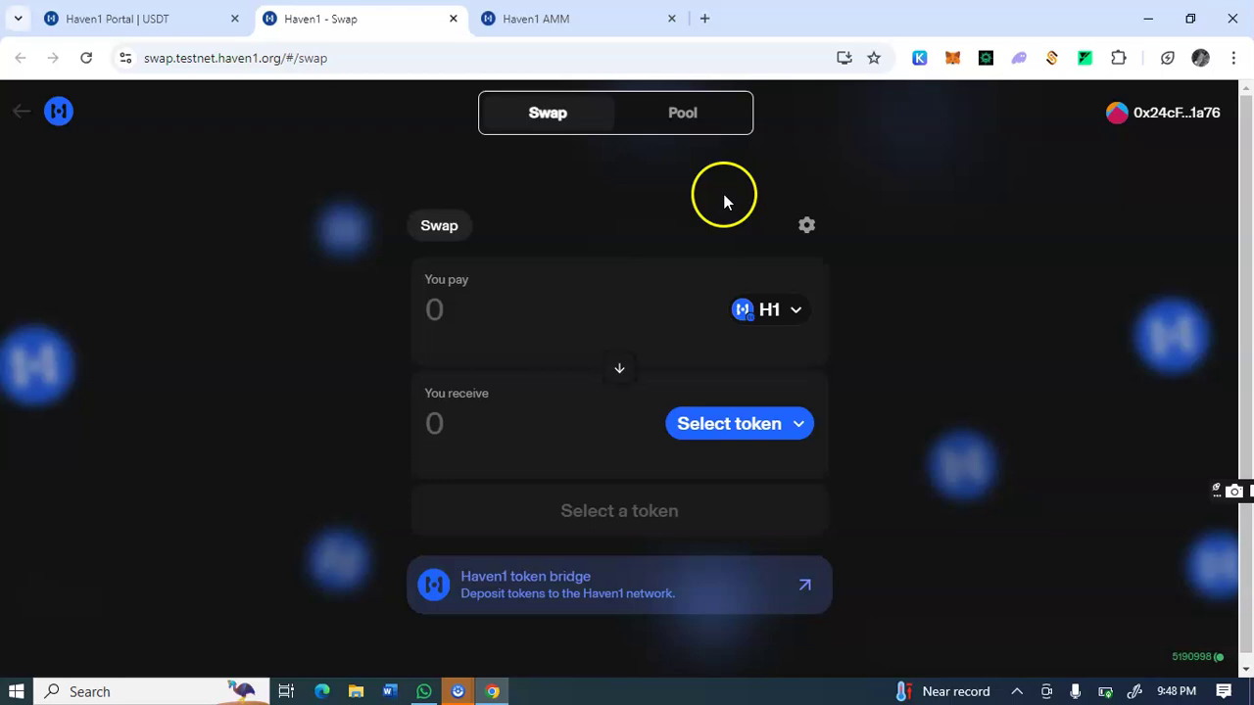
pyautogui.click(798, 424)
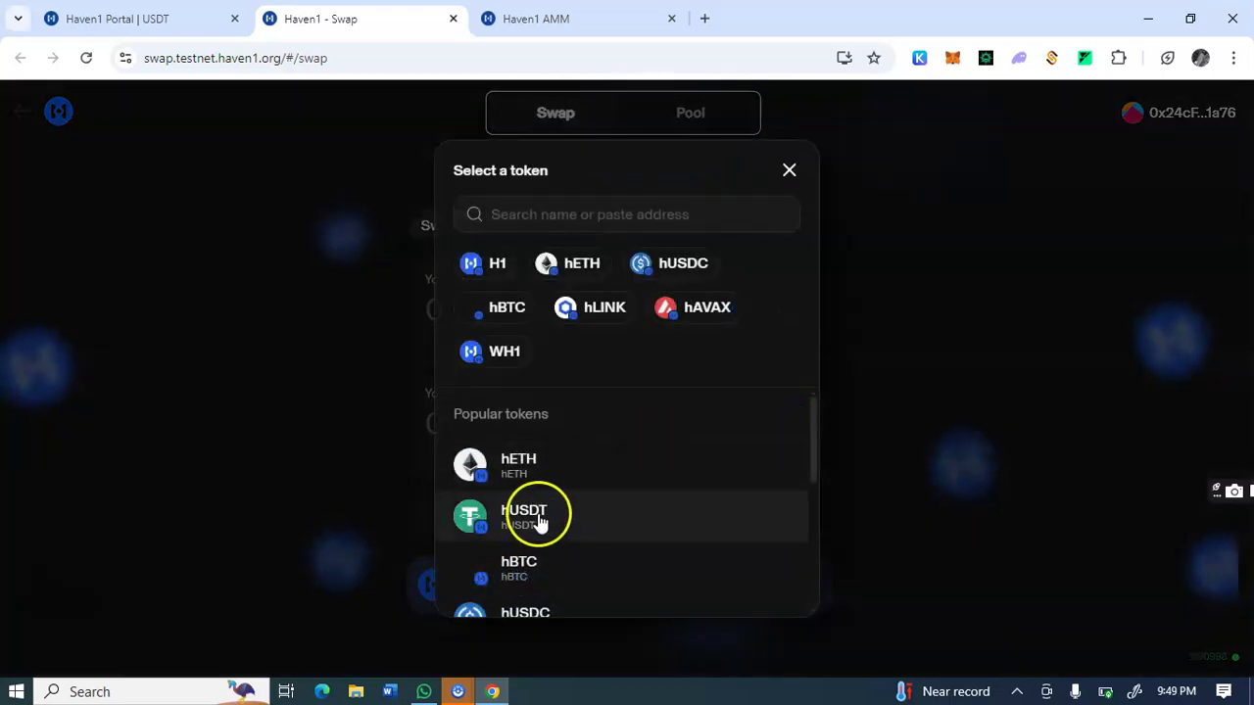
pyautogui.click(538, 516)
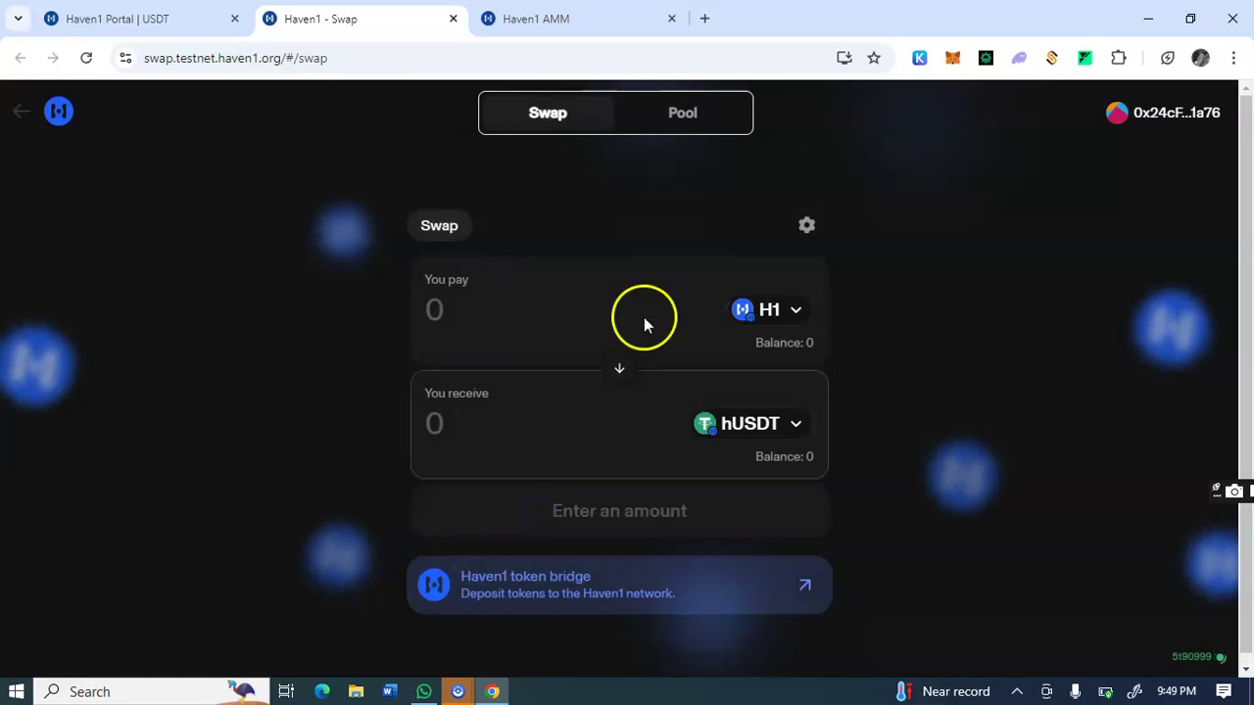
# Change the receive token to hUSDC and move to the Haven1 AMM tab
pyautogui.click(798, 423)
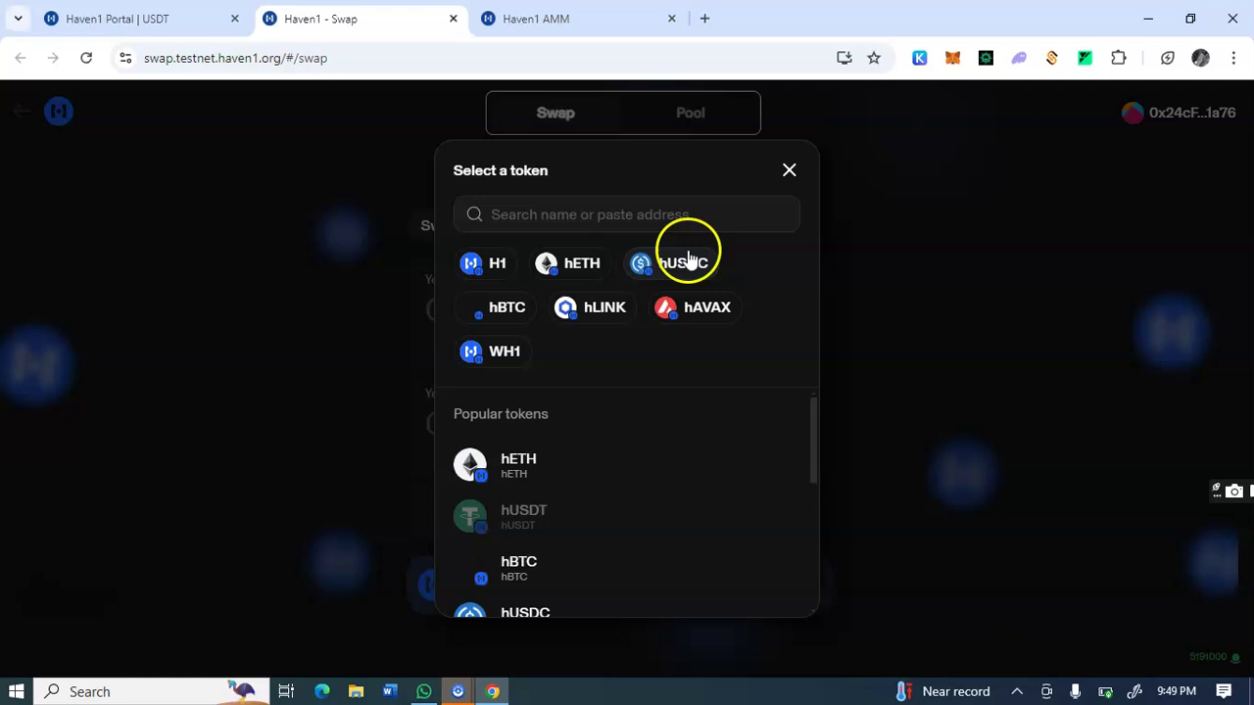
pyautogui.click(687, 261)
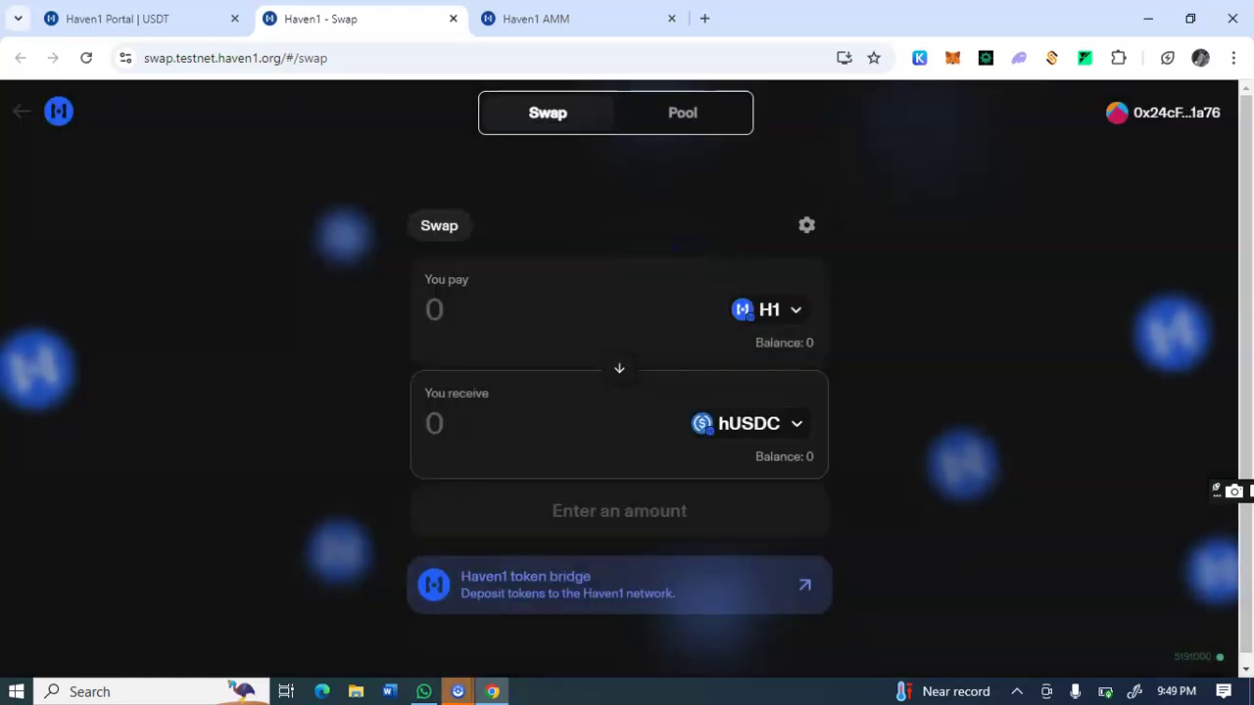
pyautogui.click(524, 24)
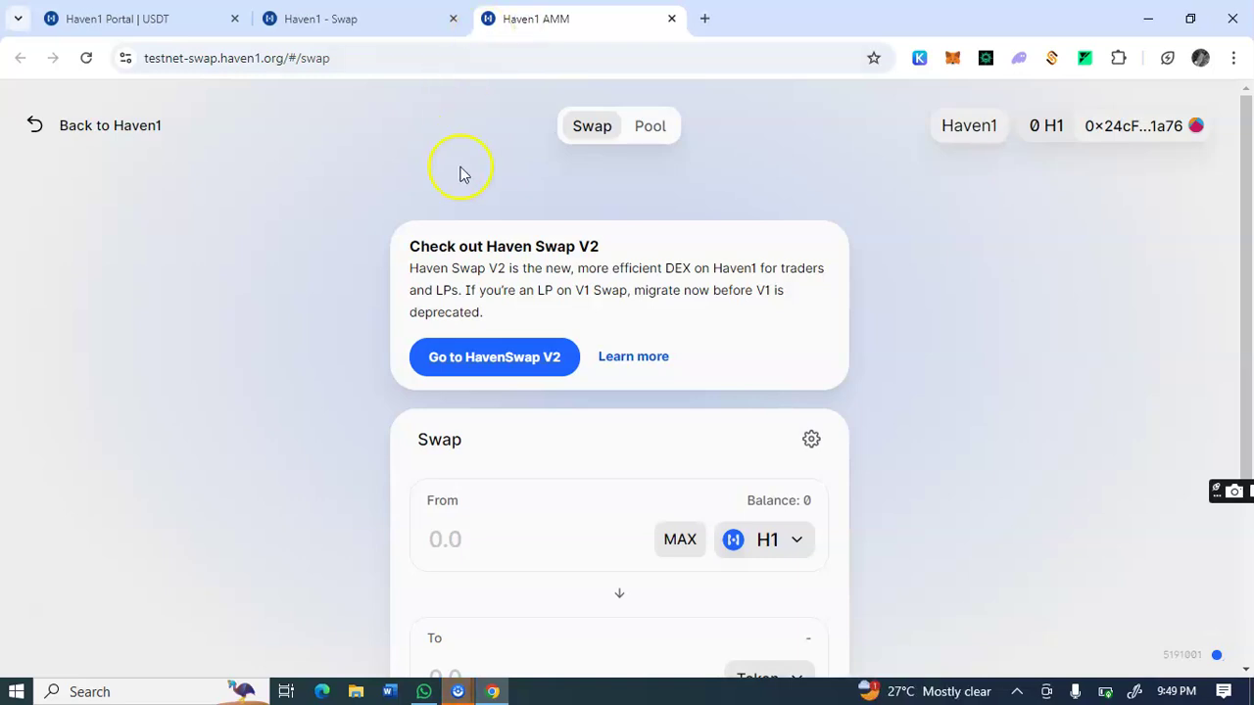
# Scroll down the AMM page and go to HavenSwap V2
pyautogui.scroll(-1, 461, 167)
pyautogui.scroll(-1, 461, 167)
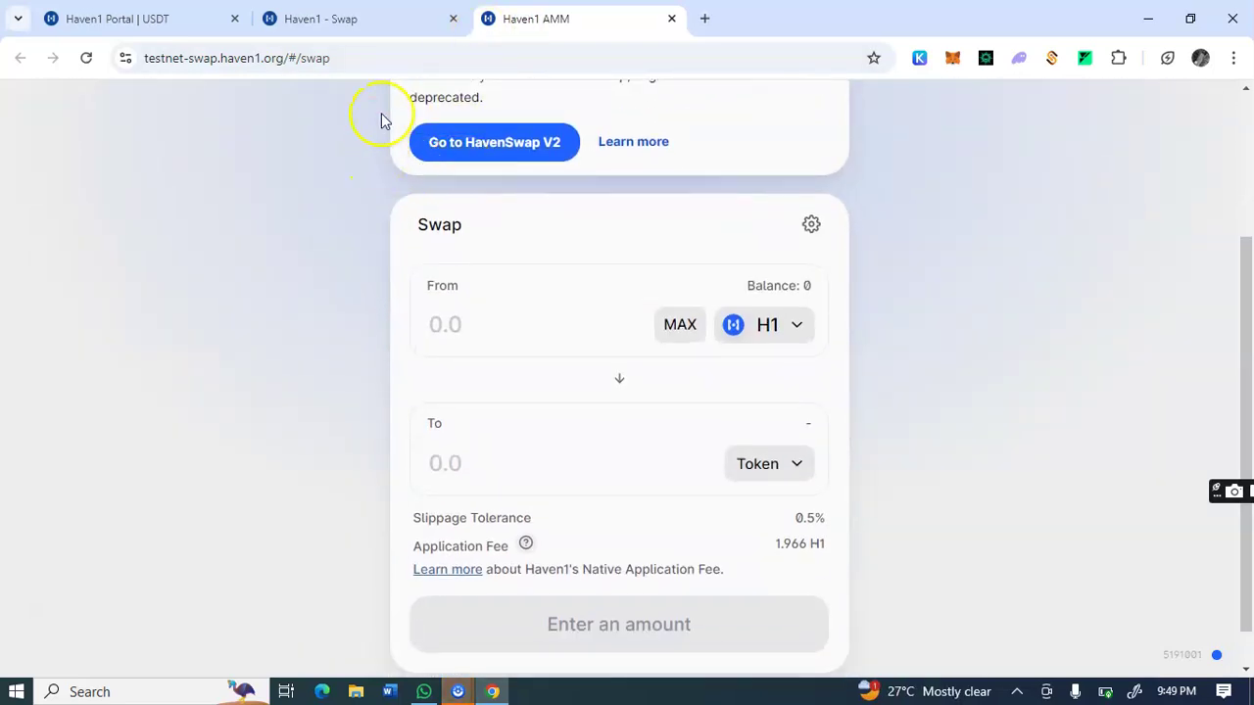
pyautogui.click(503, 147)
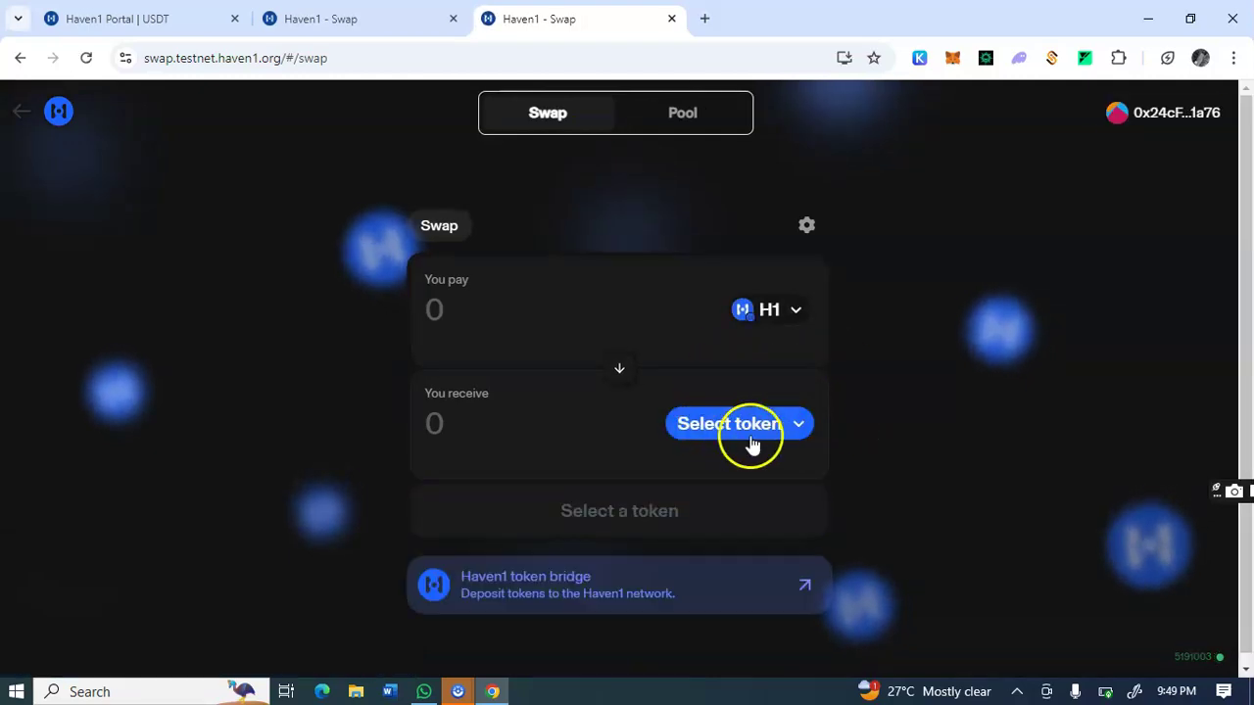
# Set hUSDT as the receive token, leave H1 as the pay token, and reload the page
pyautogui.click(800, 424)
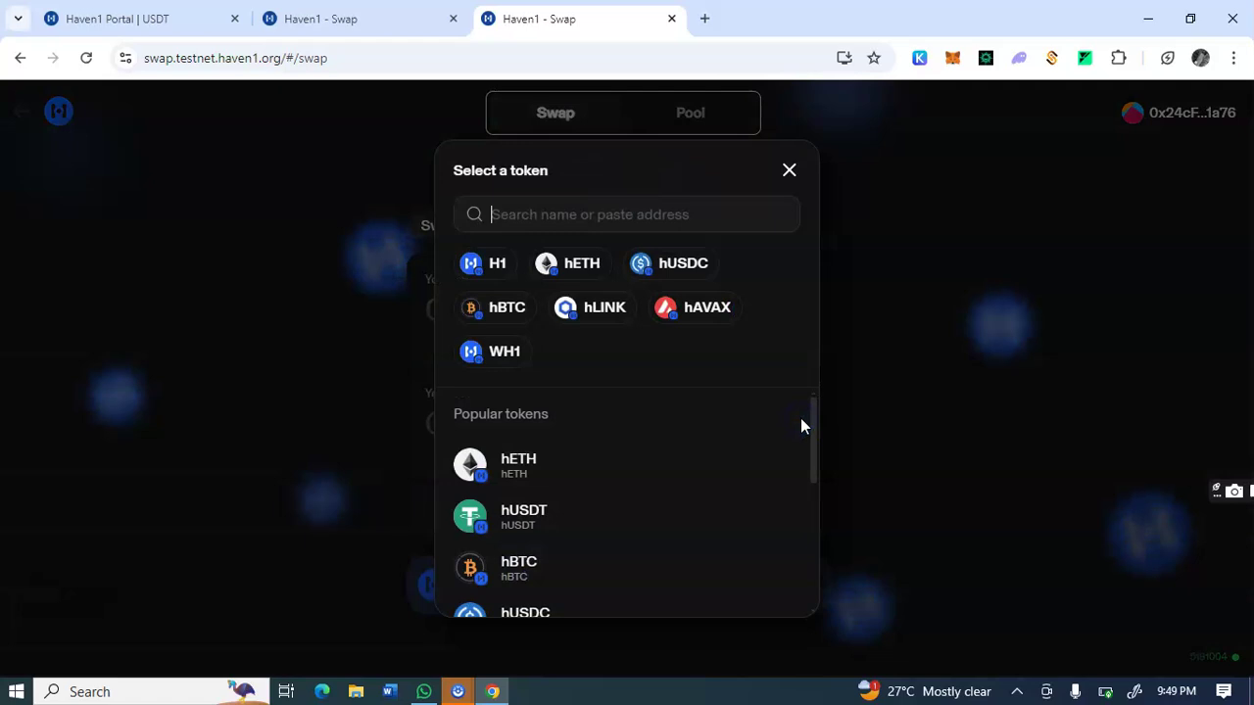
pyautogui.click(551, 519)
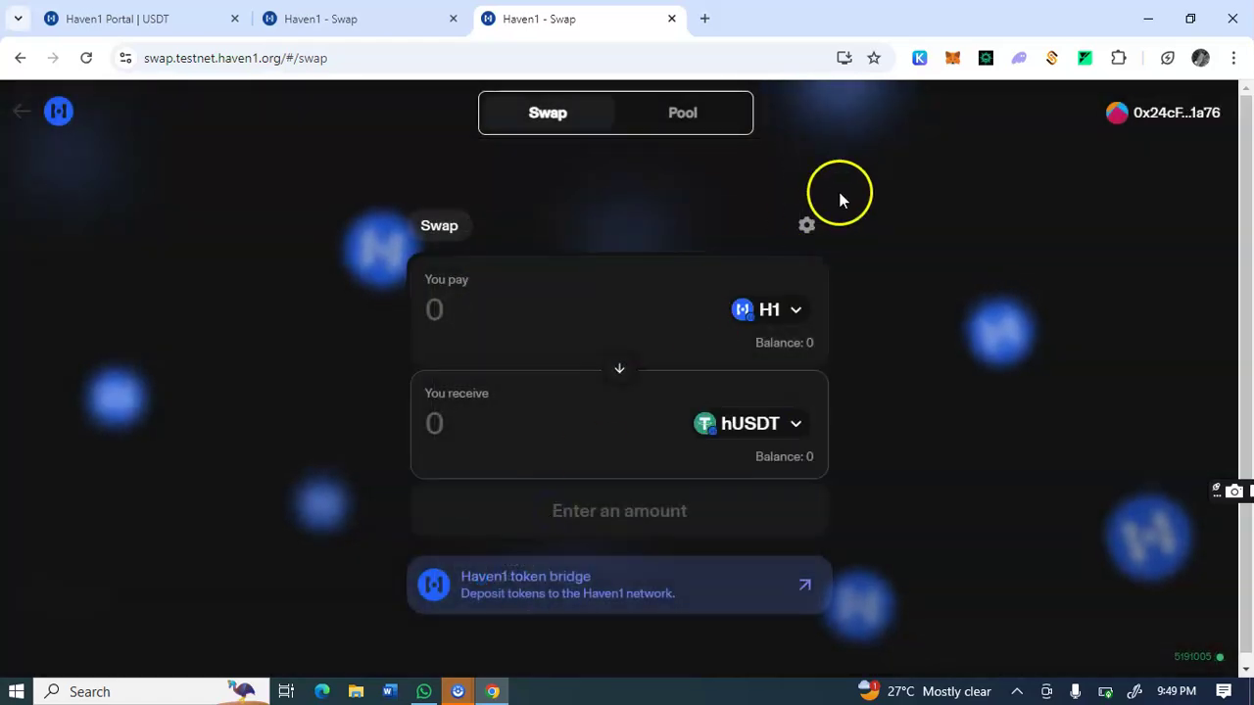
pyautogui.click(793, 311)
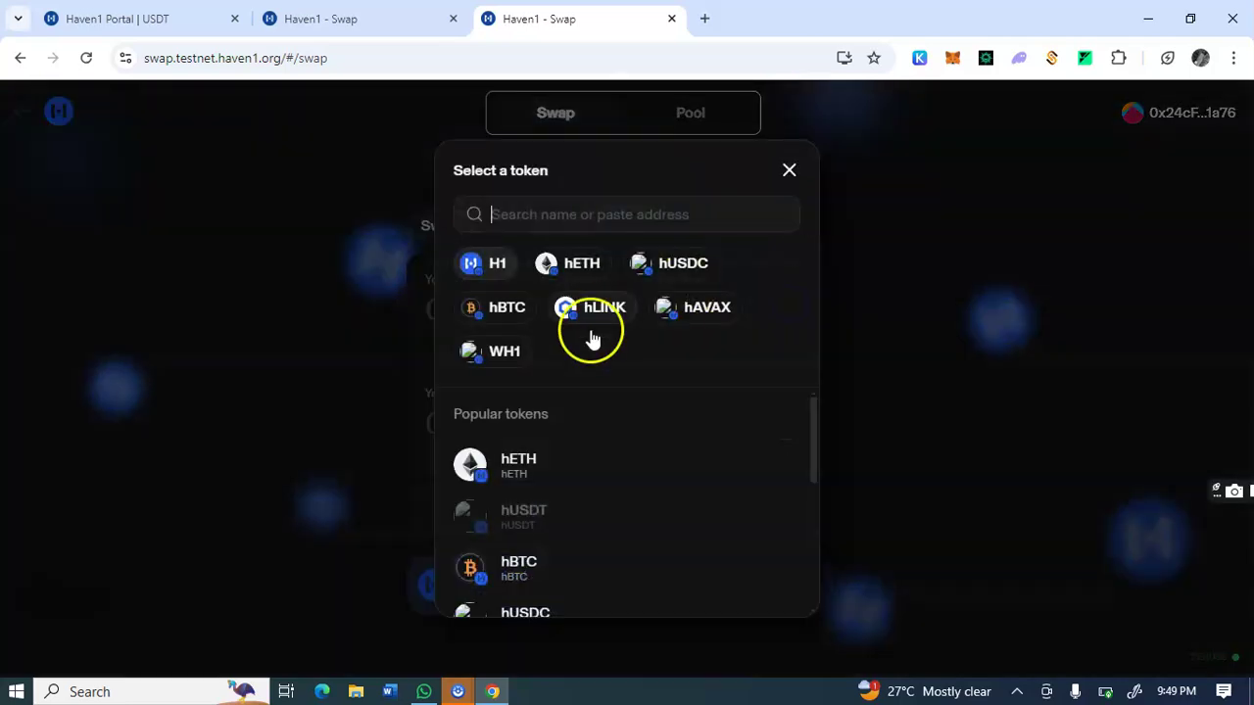
pyautogui.click(181, 273)
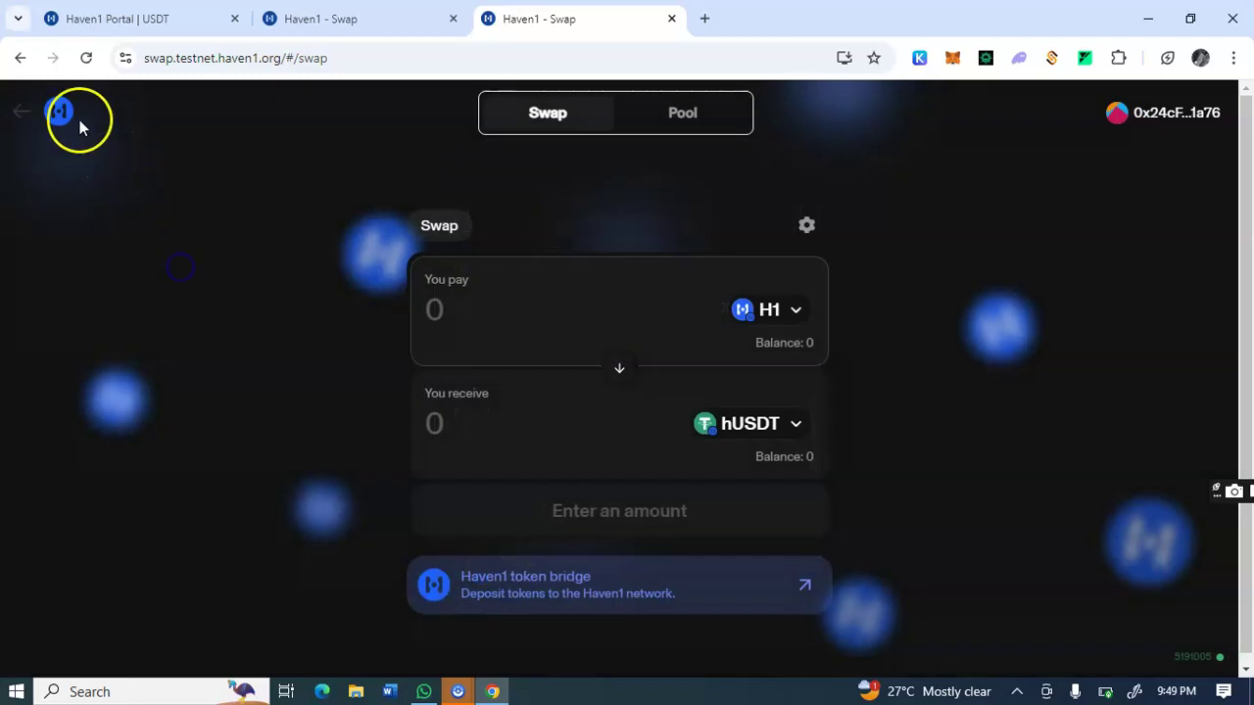
pyautogui.click(86, 61)
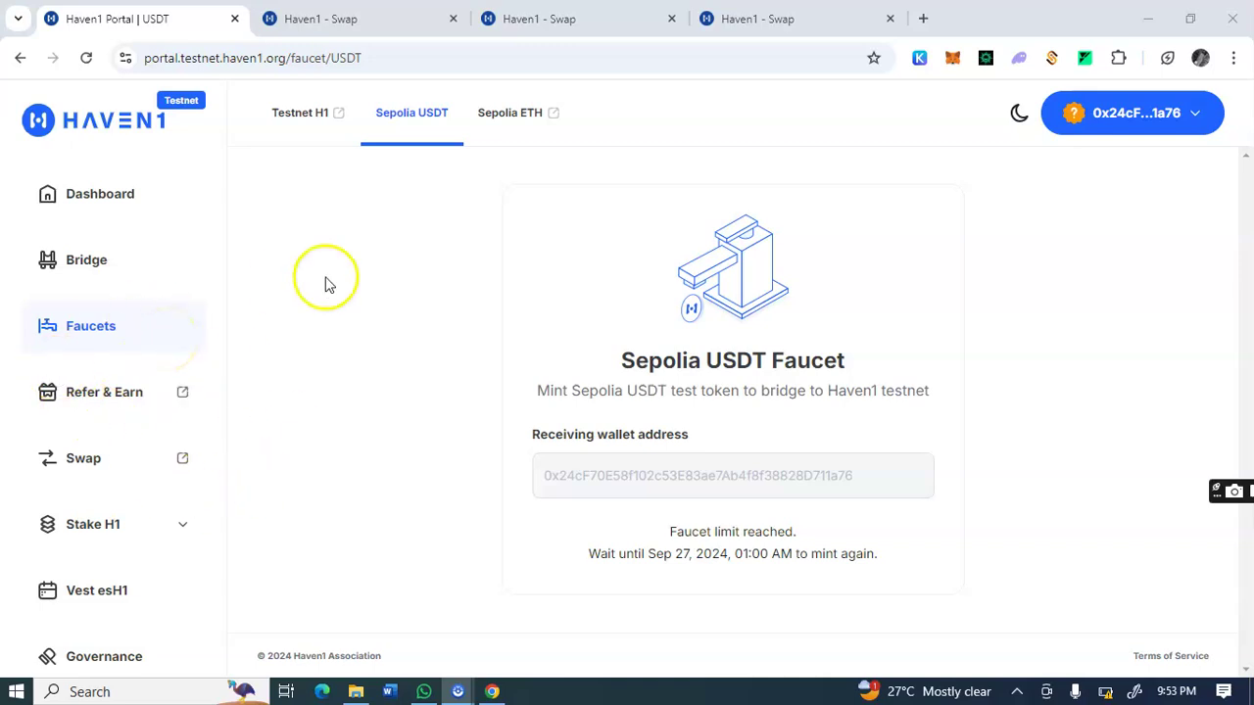
# Open the Testnet H1 faucet in a new tab and return to the Sepolia USDT faucet tab
pyautogui.click(306, 111)
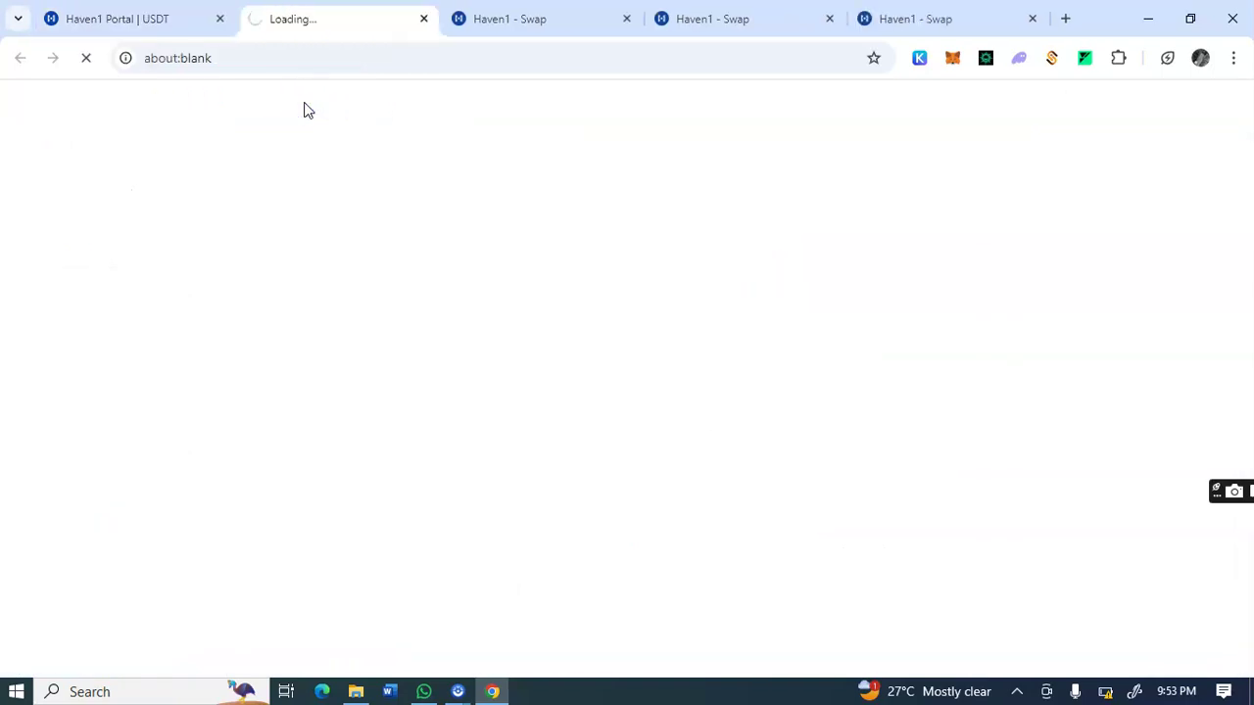
pyautogui.click(161, 19)
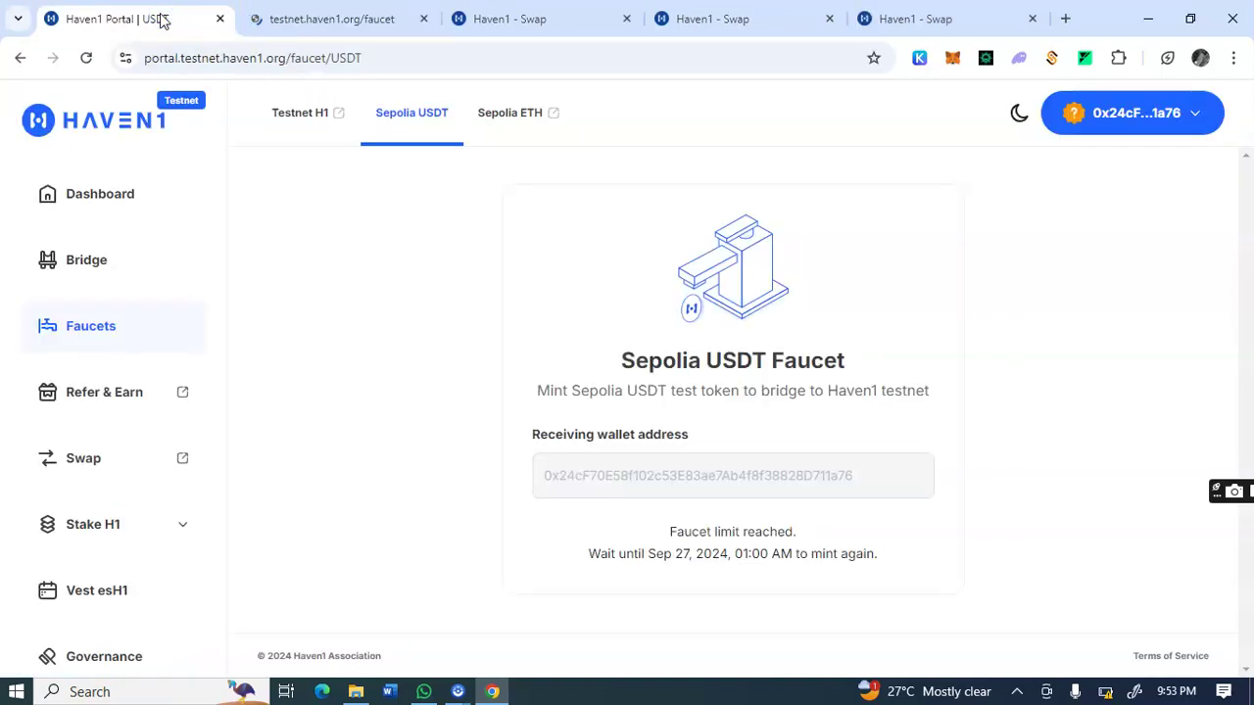